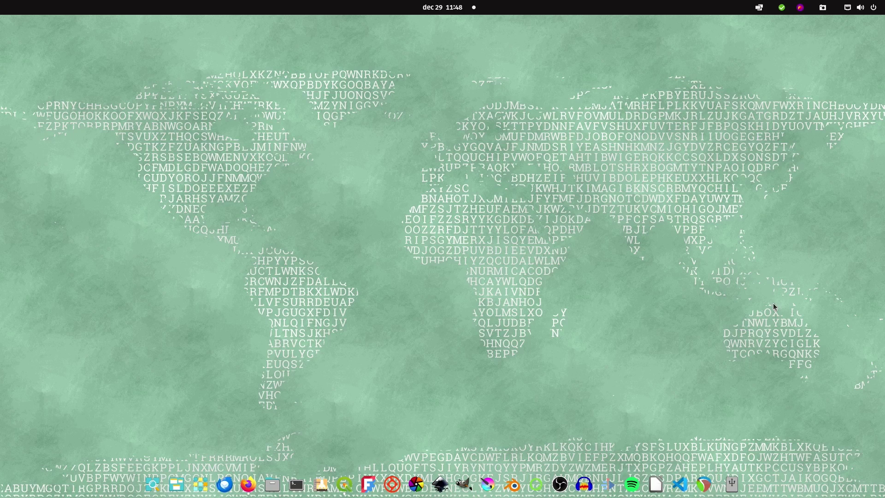
- Switch from QGIS to Firefox's 'OSM's Vector Tiles in QGIS' blog post with the osm connection settings
key(alt+Tab)
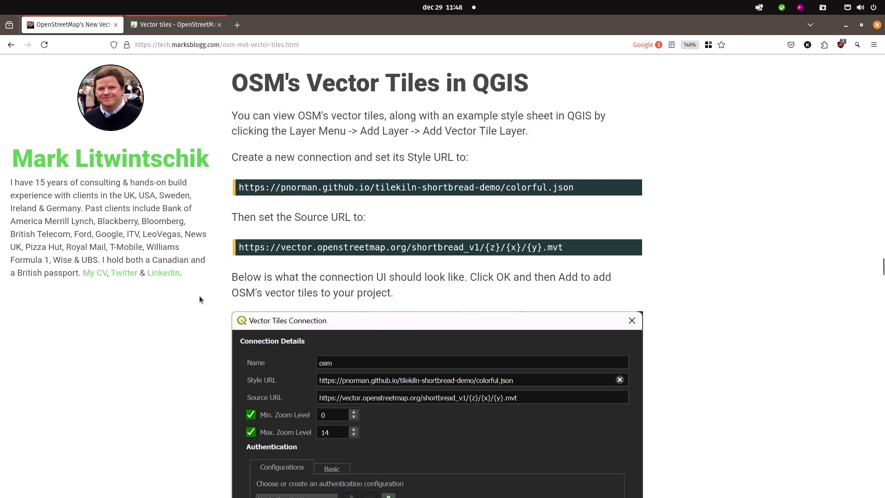
- Go to the OpenStreetMap Wiki Vector tiles page and read down to the Providers hosting note
click(172, 27)
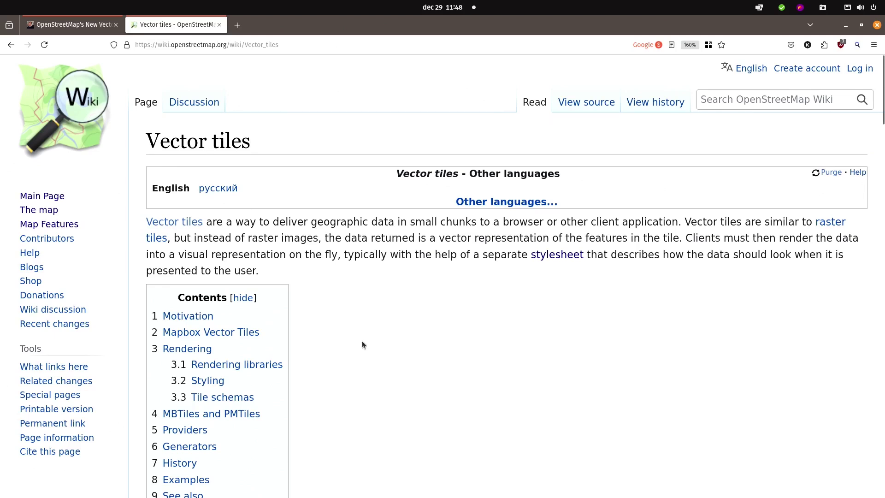
scroll(431, 342, down, 15)
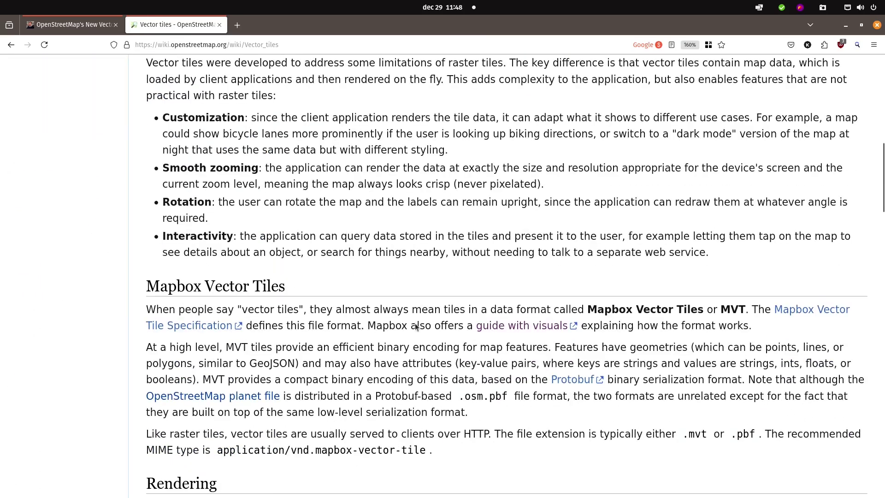
scroll(415, 323, down, 15)
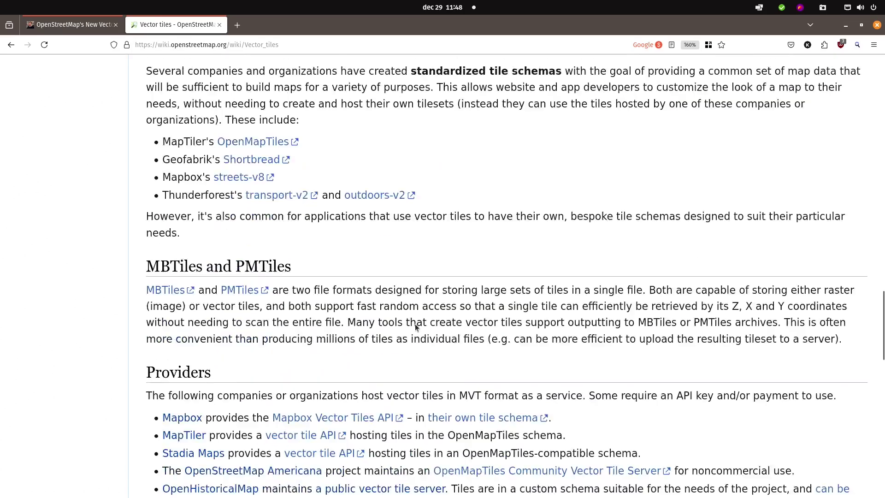
scroll(415, 327, down, 2)
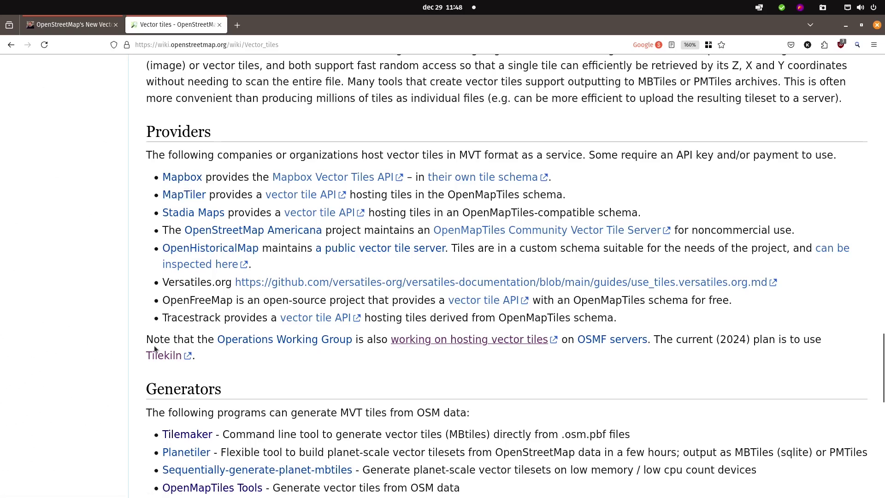
drag(148, 340, 178, 341)
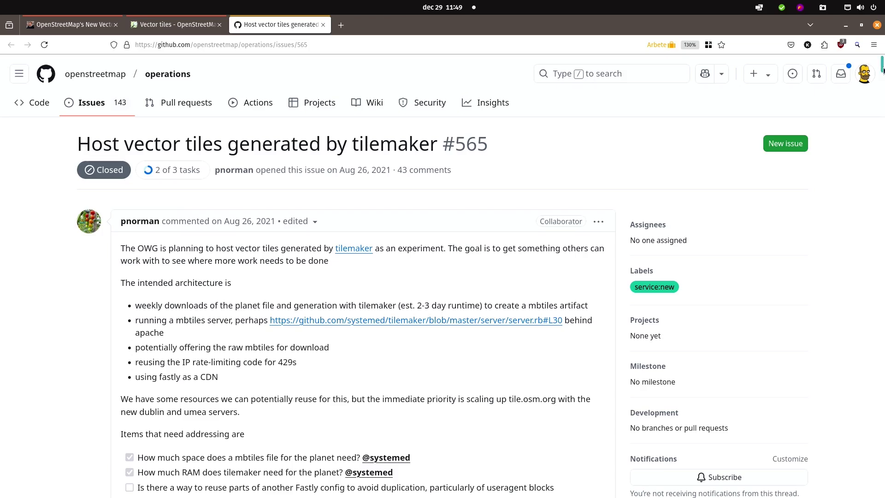
- Read through the comments of GitHub issue #565 about hosting tilemaker-generated vector tiles
drag(884, 69, 884, 489)
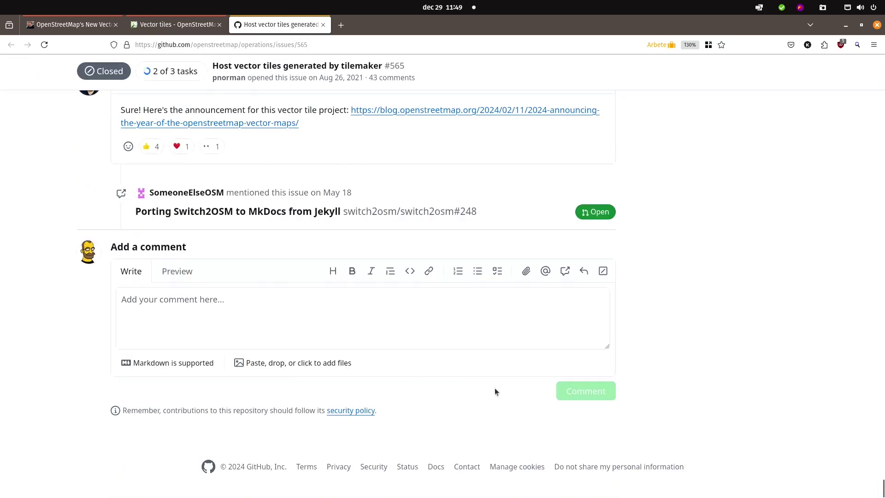
scroll(79, 280, up, 6)
scroll(79, 280, down, 3)
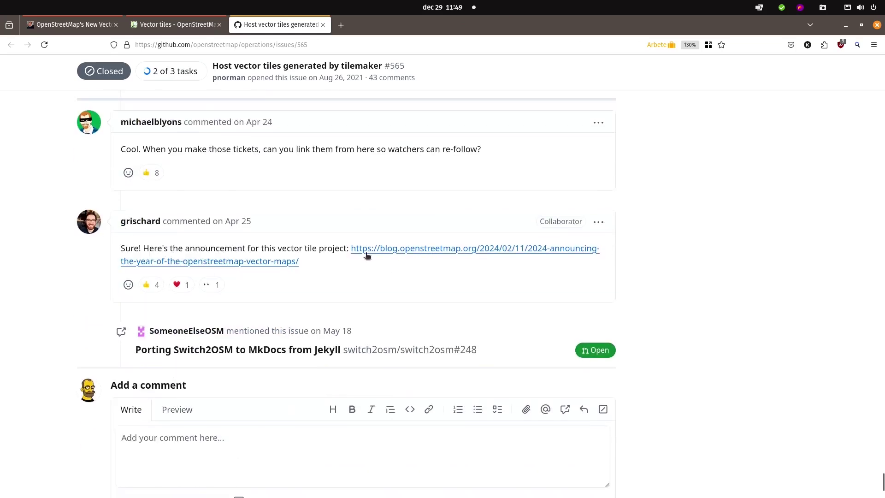
- Open the 2024 vector maps announcement, then search the OpenStreetMap Blog for 'vector tiles'
click(436, 253)
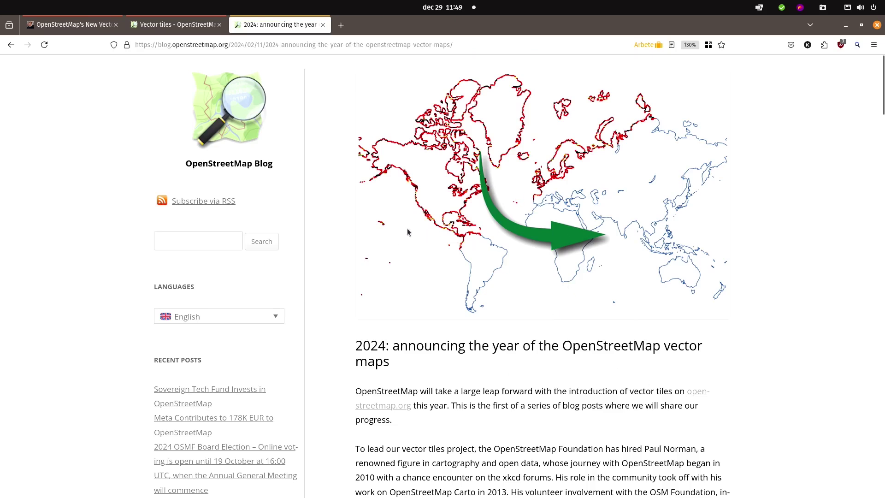
click(210, 238)
text(vecto)
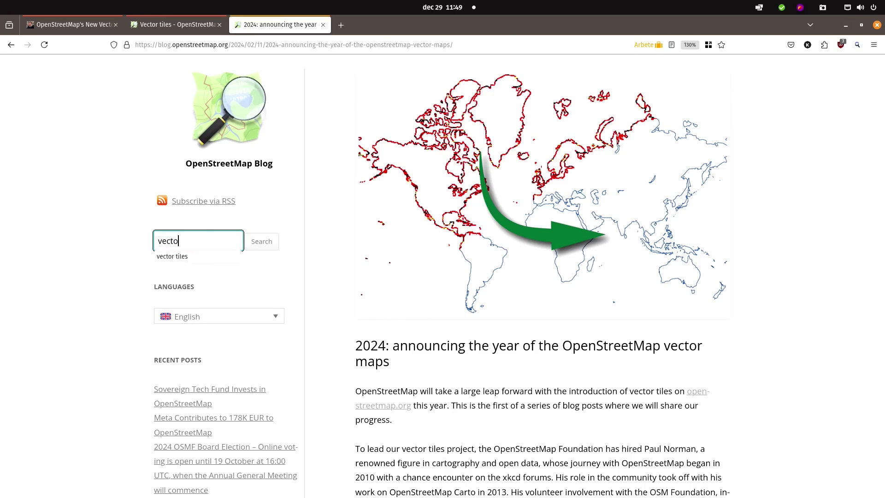
text(r tiles)
key(Return)
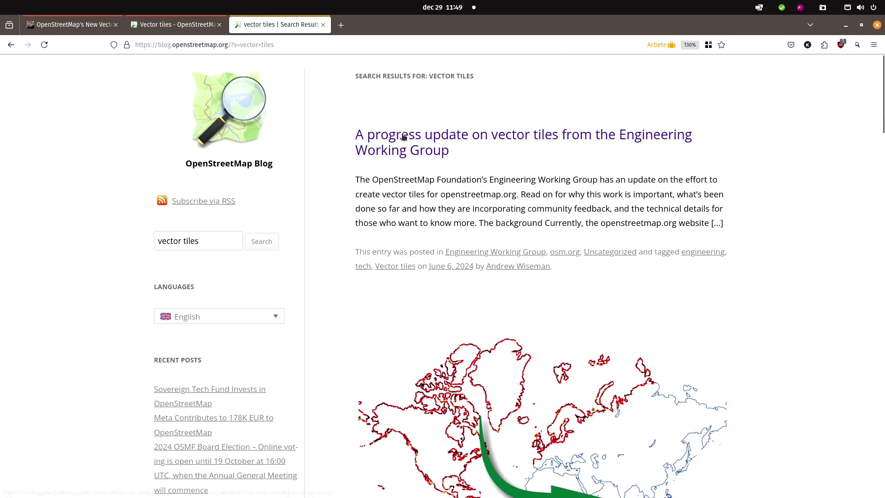
- Read the June 2024 vector tiles progress update's plan, highlighting the project lead's name along the way
click(405, 138)
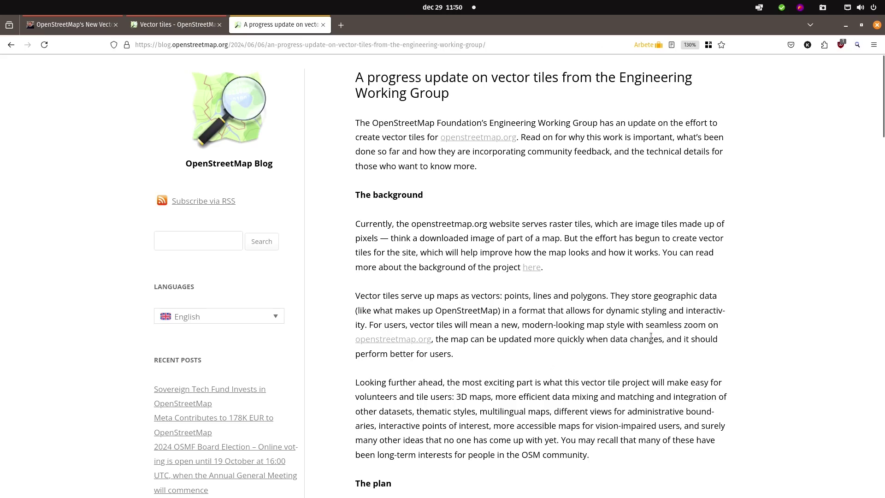
scroll(729, 327, down, 3)
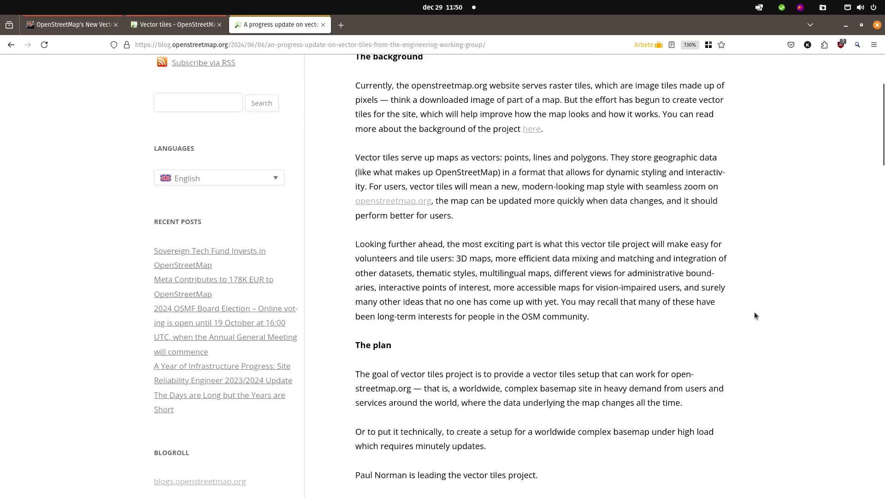
scroll(766, 310, down, 1)
scroll(765, 309, down, 2)
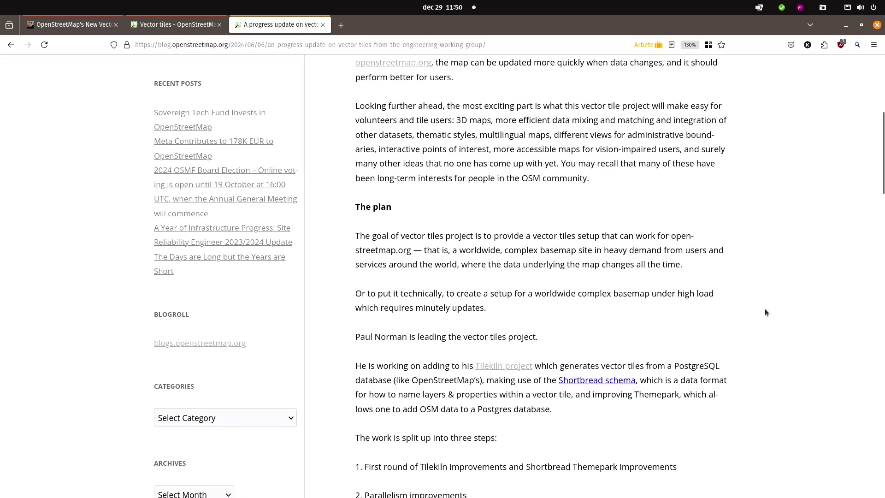
scroll(788, 291, down, 2)
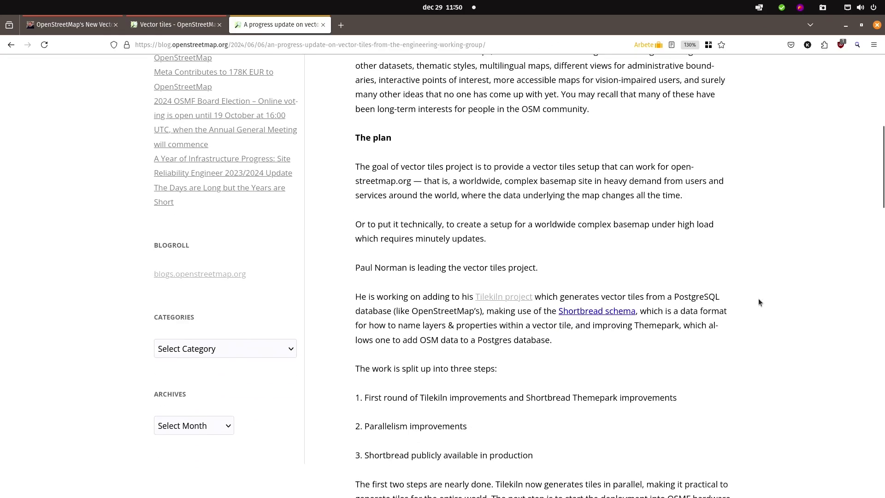
scroll(795, 308, down, 4)
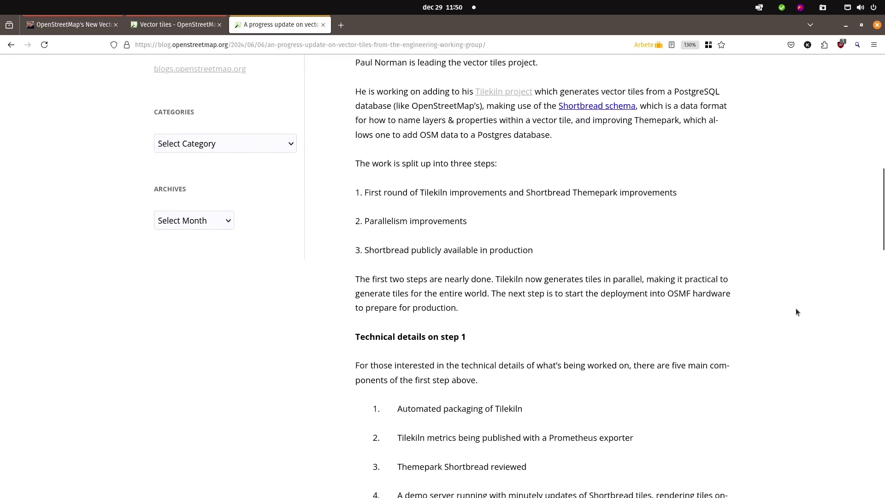
scroll(796, 308, up, 4)
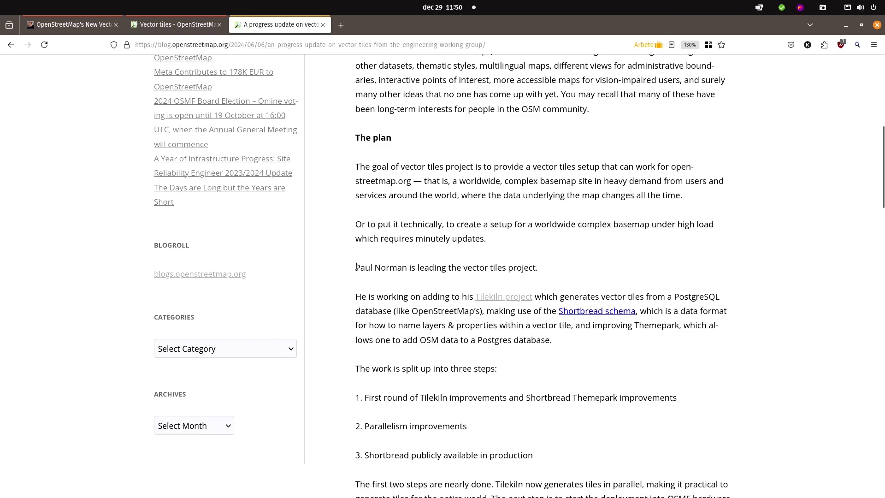
drag(356, 267, 405, 270)
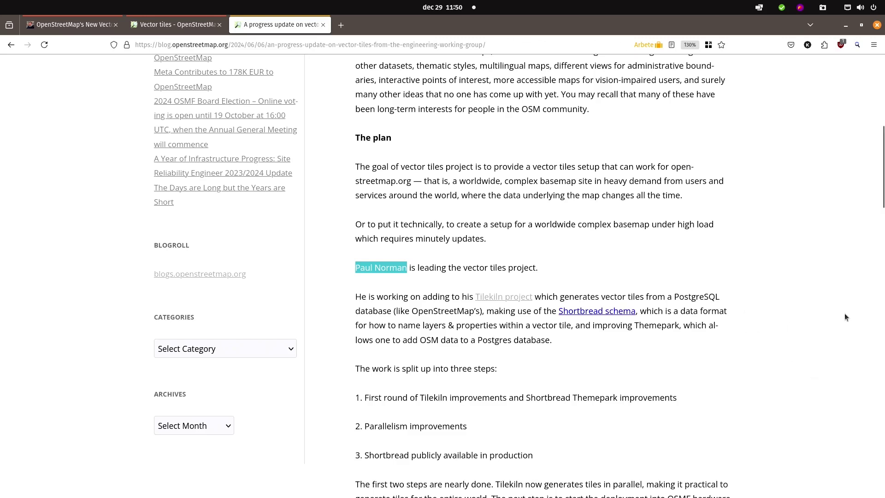
scroll(839, 299, down, 3)
scroll(831, 283, down, 15)
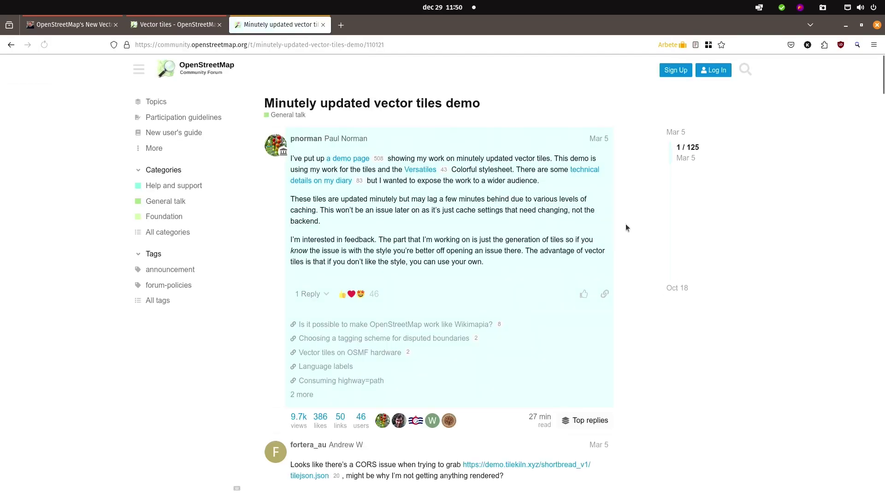
- Open the 'Minutely updated vector tiles demo' forum topic and jump to its latest replies
click(671, 154)
drag(671, 154, 717, 317)
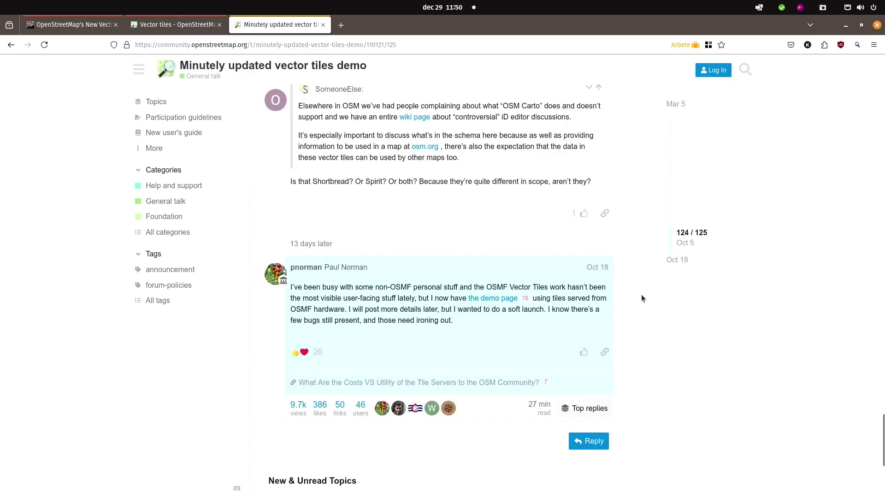
scroll(475, 232, down, 1)
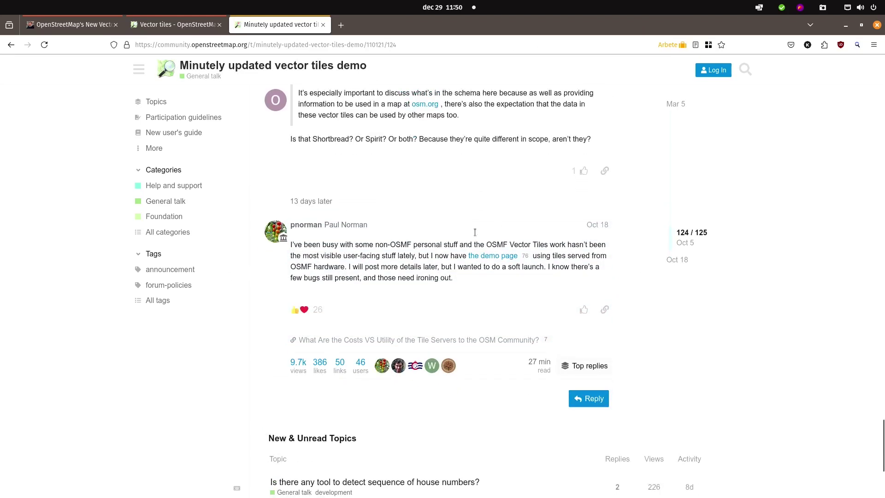
scroll(474, 232, up, 1)
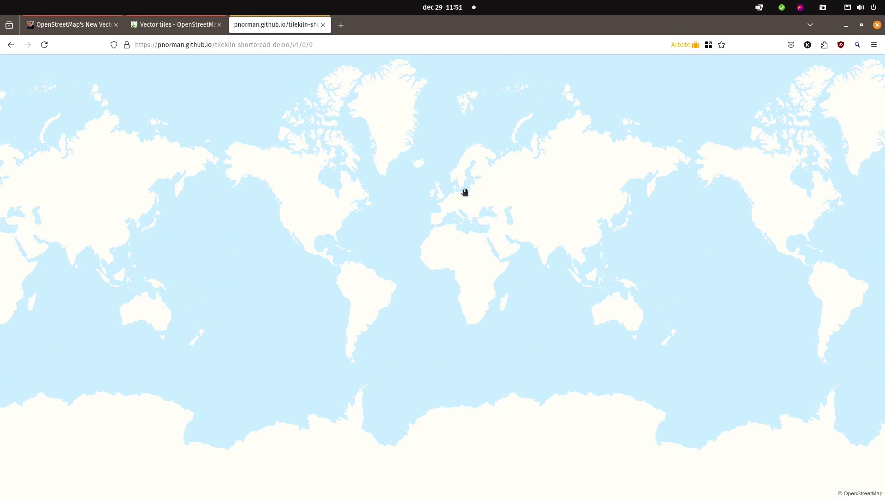
- Pan and zoom the Shortbread demo map from Europe down to Eksjö's streets
drag(464, 192, 456, 206)
scroll(465, 213, down, 1)
scroll(464, 203, up, 5)
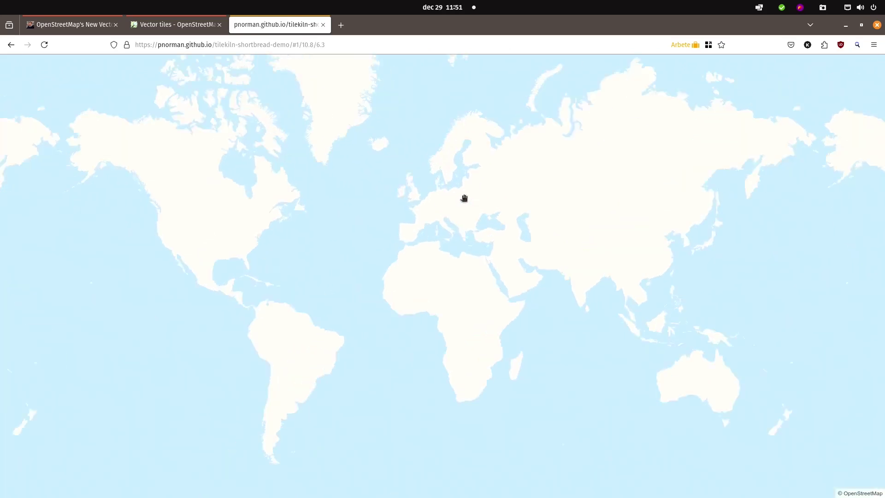
drag(457, 166, 425, 279)
scroll(450, 292, up, 3)
scroll(405, 303, up, 4)
scroll(404, 277, up, 4)
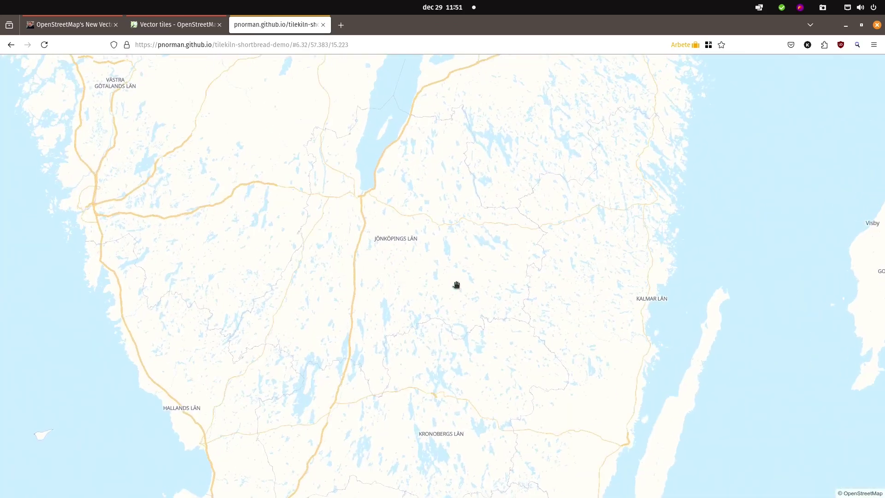
scroll(435, 247, up, 2)
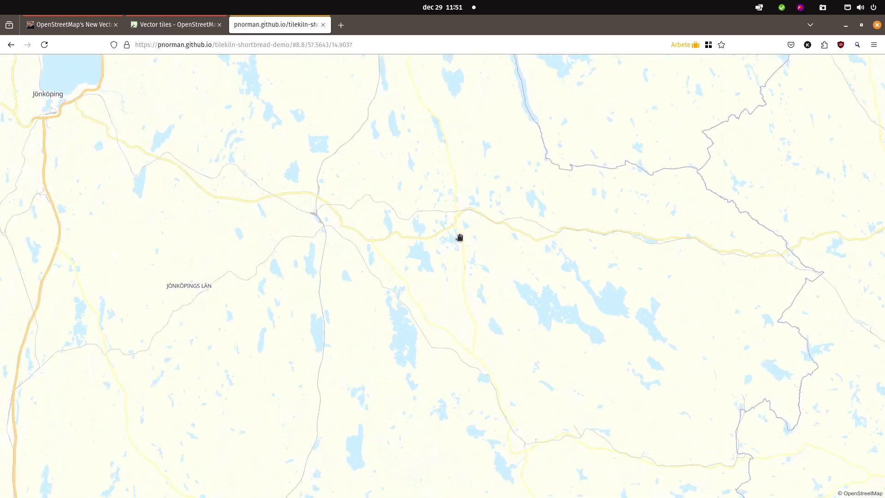
scroll(460, 237, up, 5)
drag(499, 171, 430, 237)
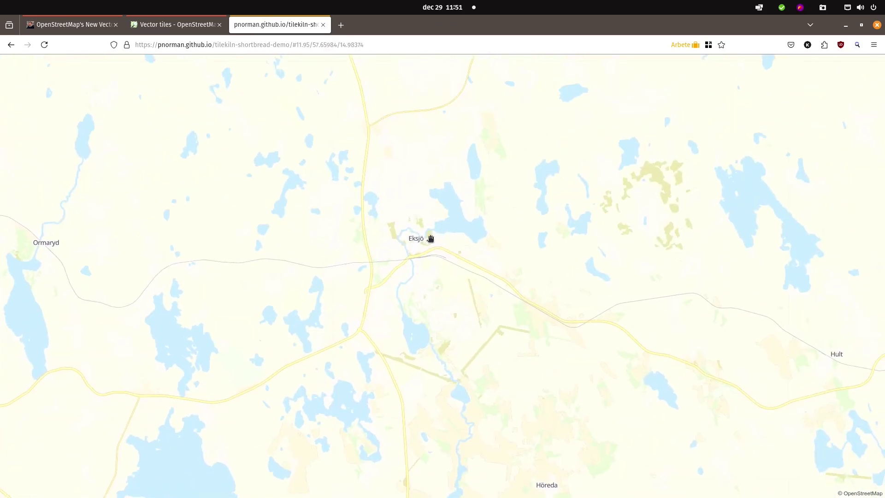
scroll(373, 309, up, 5)
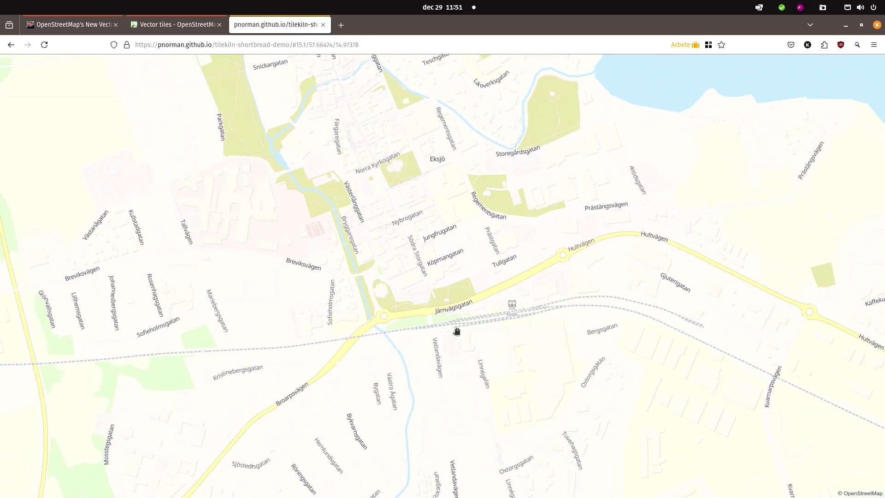
drag(456, 331, 468, 308)
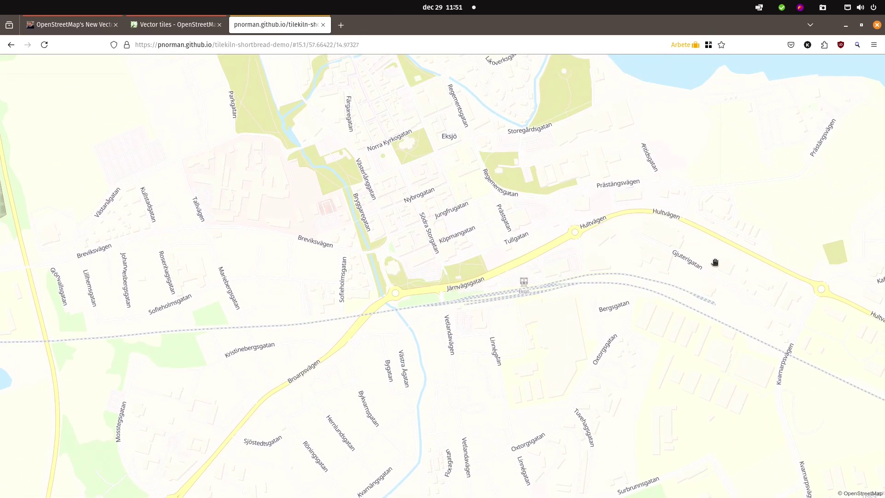
- Rotate and tilt the map around Eksjö, then select the host in the address bar
drag(714, 272, 653, 297)
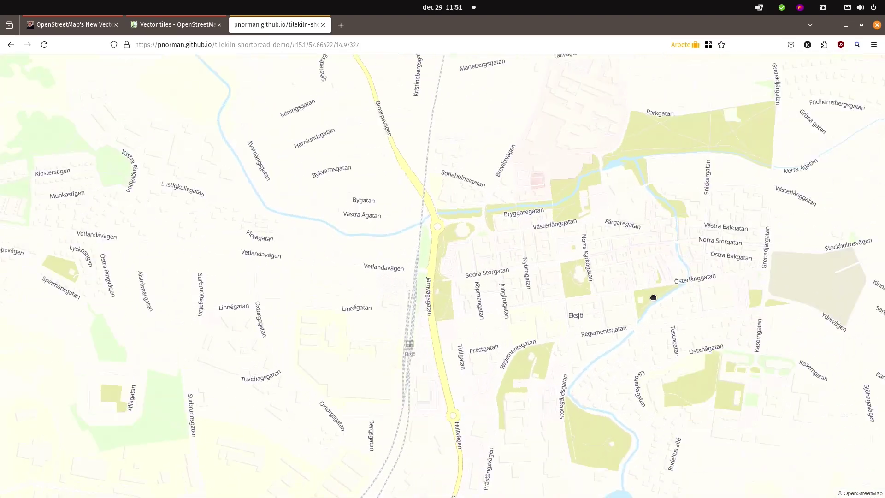
scroll(599, 354, down, 5)
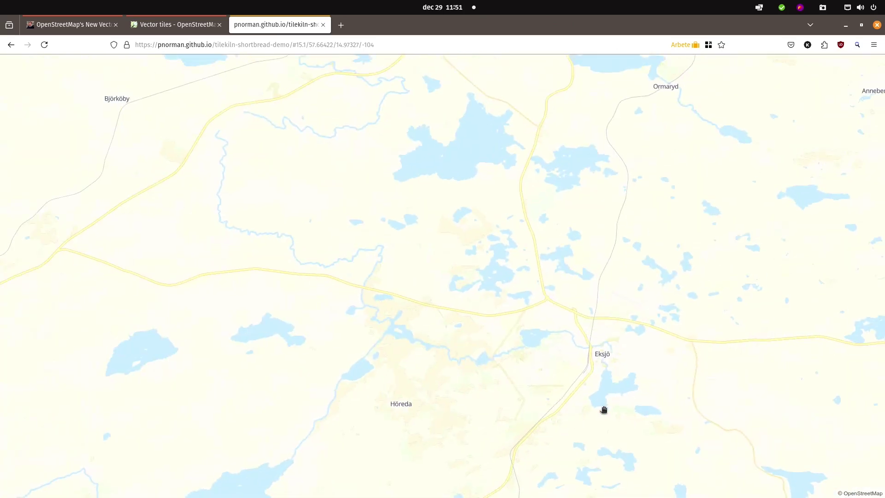
drag(604, 409, 526, 317)
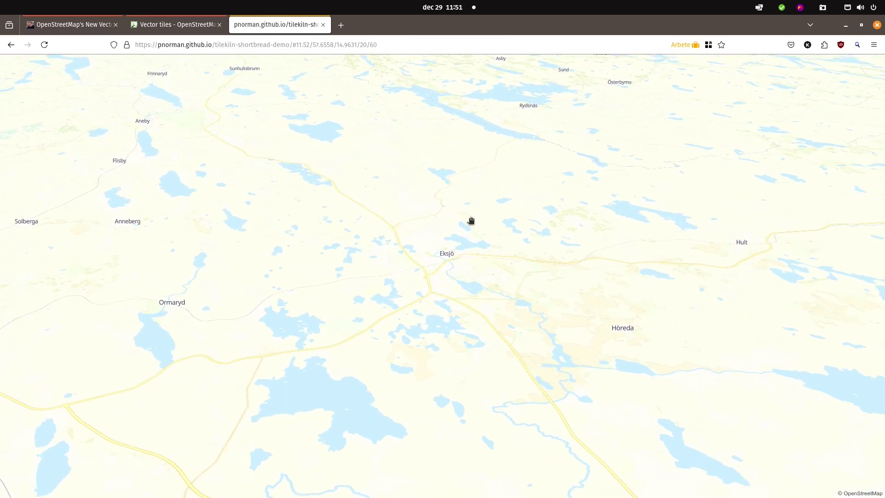
drag(157, 45, 212, 46)
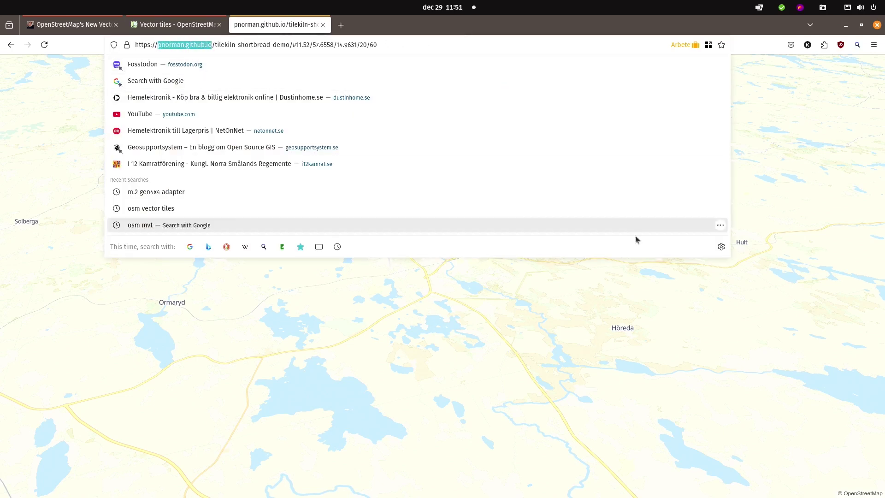
- Return to the vector tiles blog post and highlight the github.io host in its Style URL
click(571, 24)
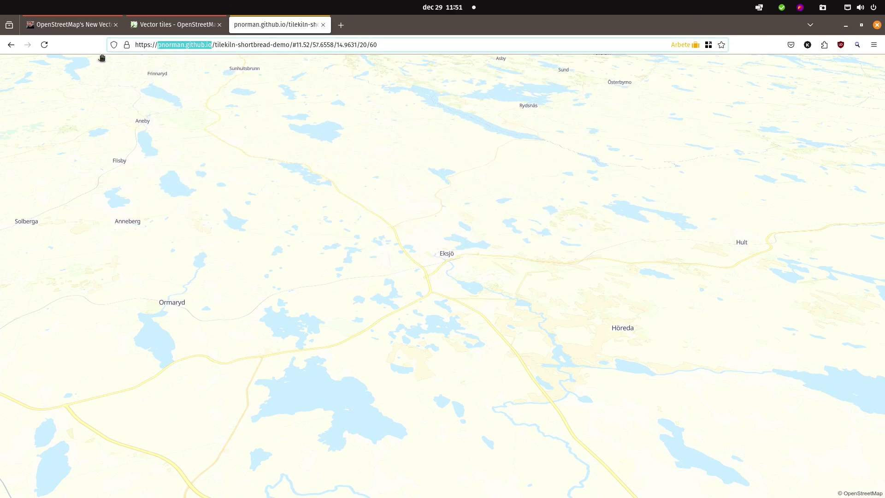
click(65, 26)
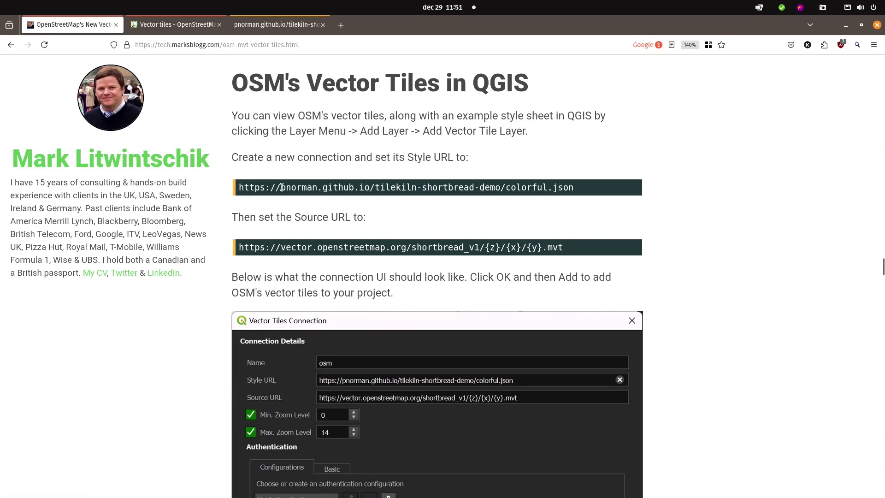
drag(283, 185, 370, 187)
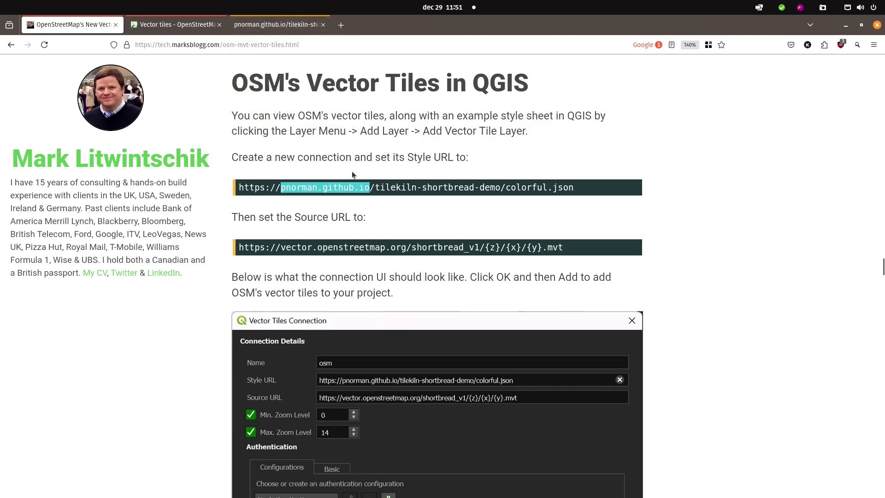
- Replace the demo map's address with 'github' to reach the GitHub site
click(277, 24)
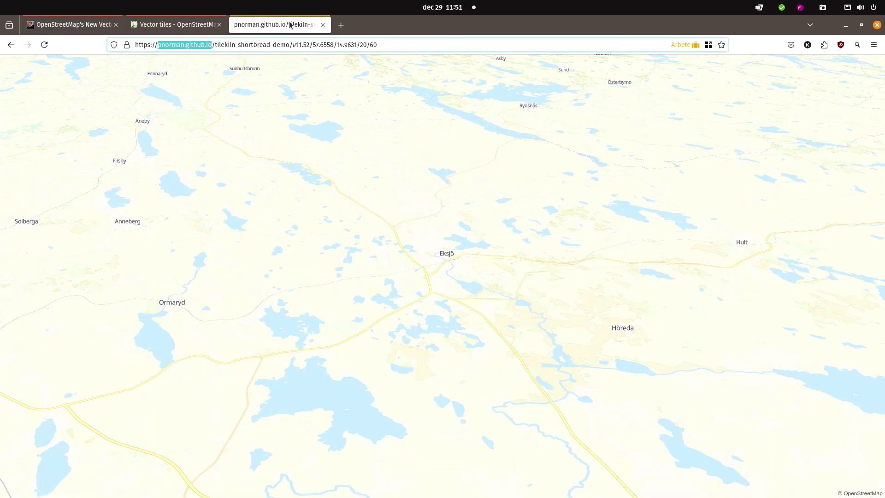
click(304, 44)
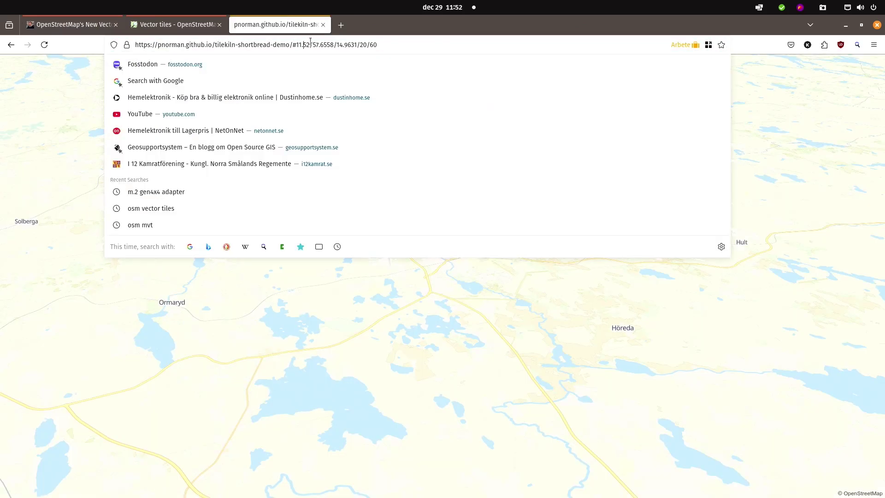
triple_click(406, 43)
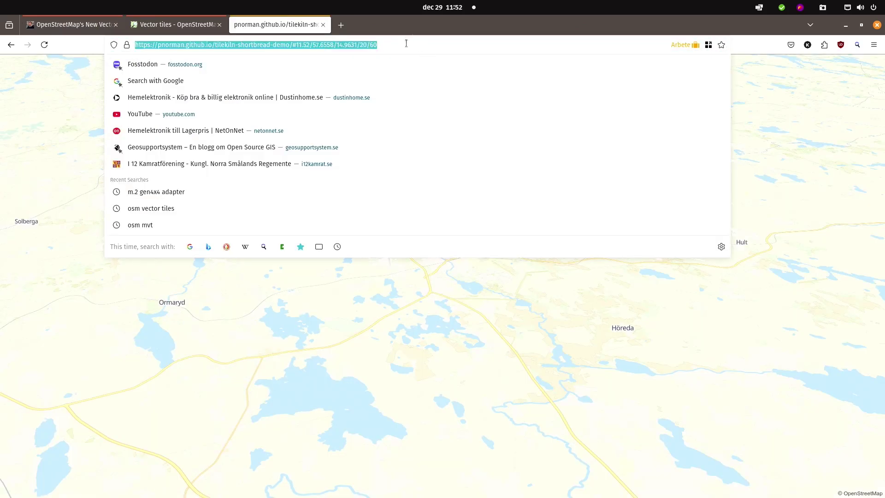
text(github.com/)
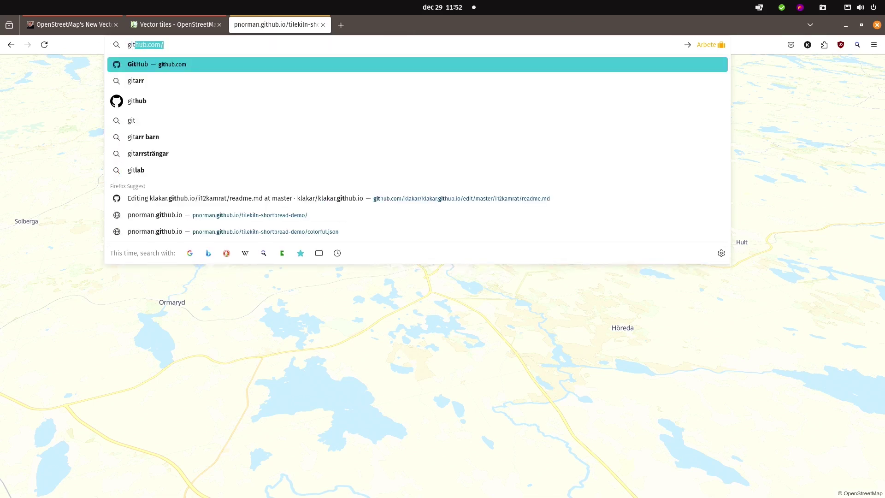
key(Return)
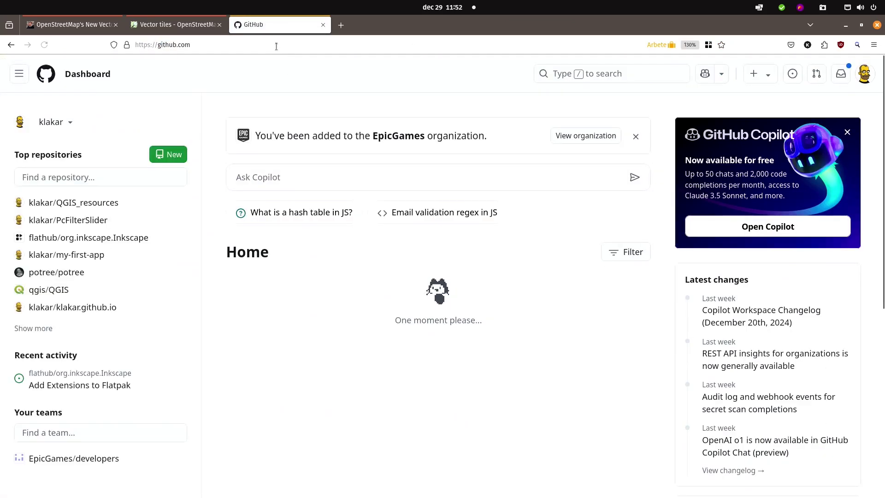
- Open the map author's GitHub repositories and choose the tilekiln-shortbread-demo repository
click(276, 45)
text(/)
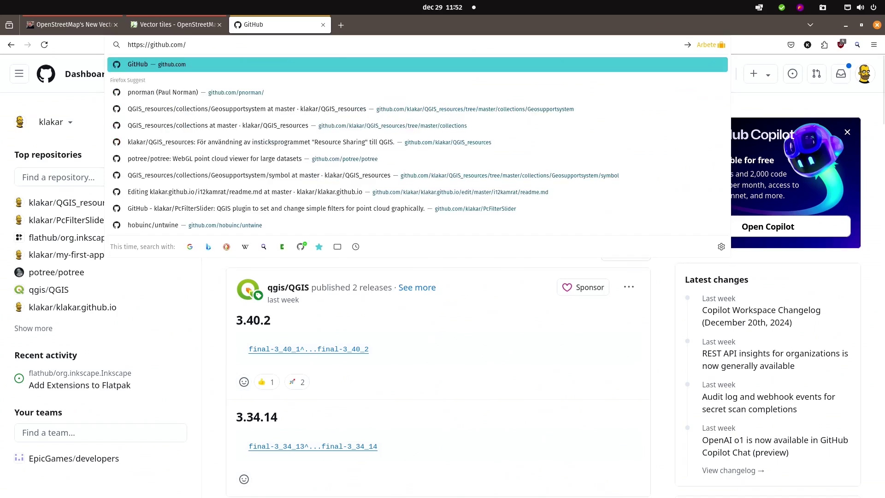
text(pno)
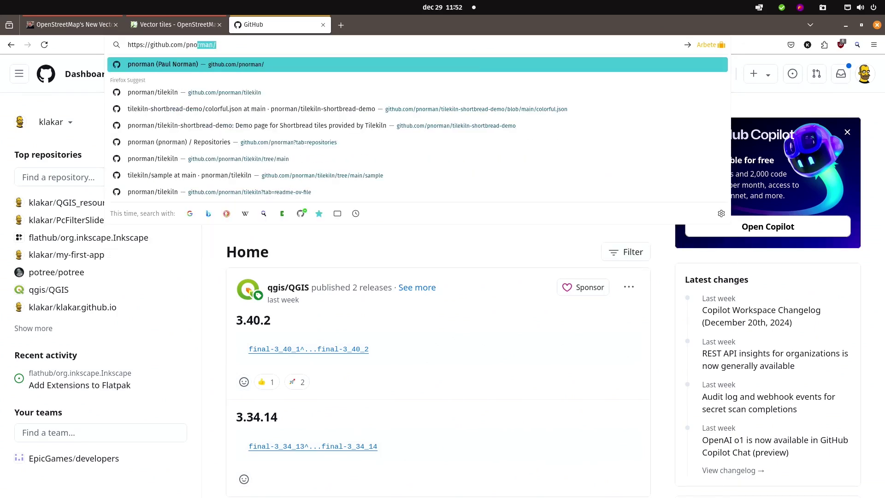
key(Return)
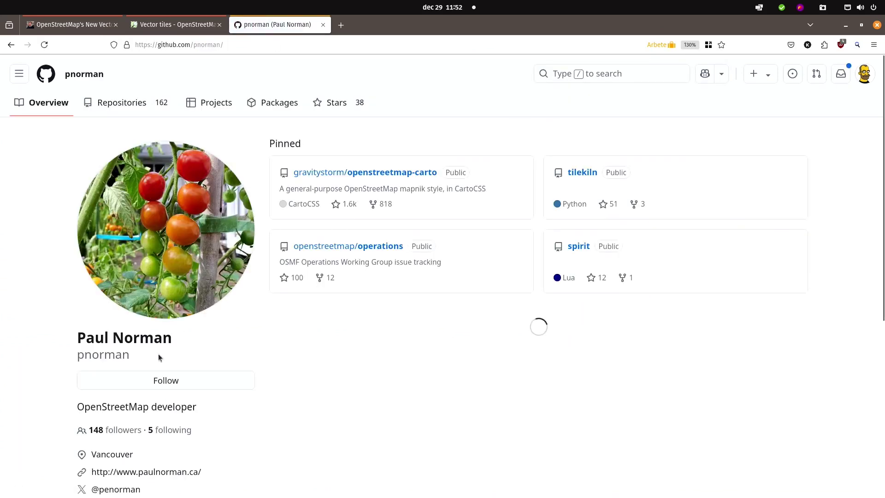
click(133, 105)
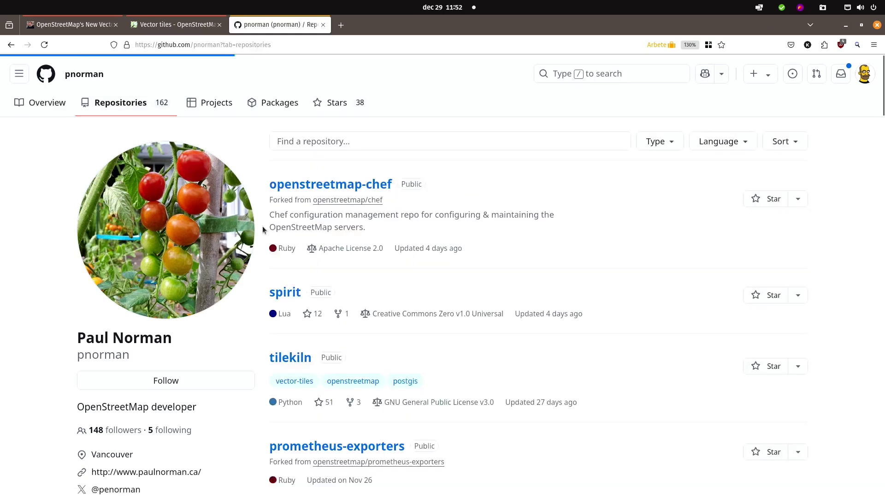
scroll(398, 323, down, 9)
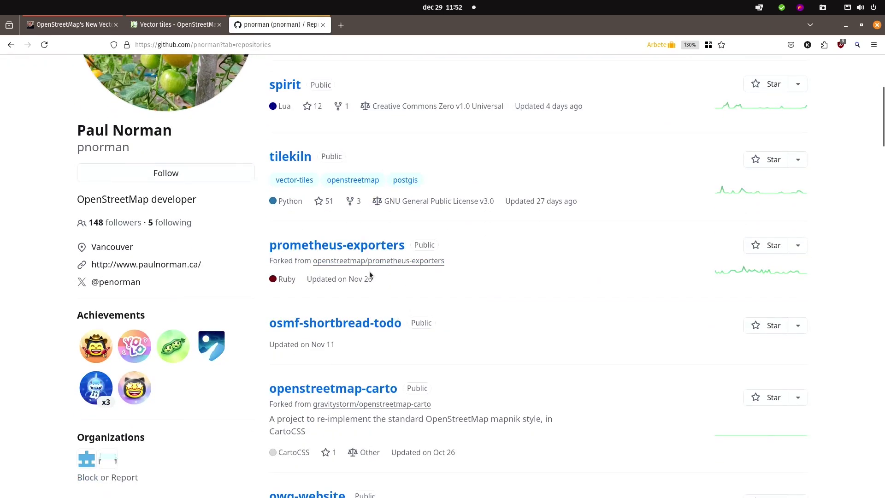
scroll(353, 291, down, 3)
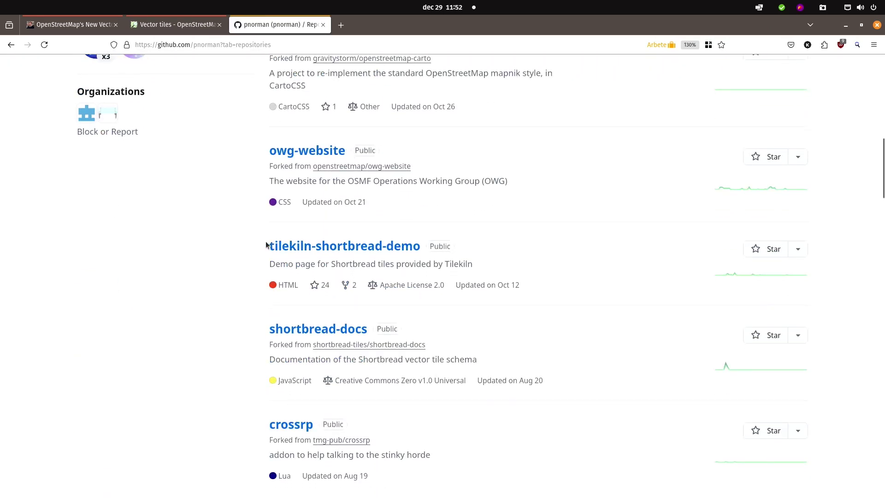
click(354, 251)
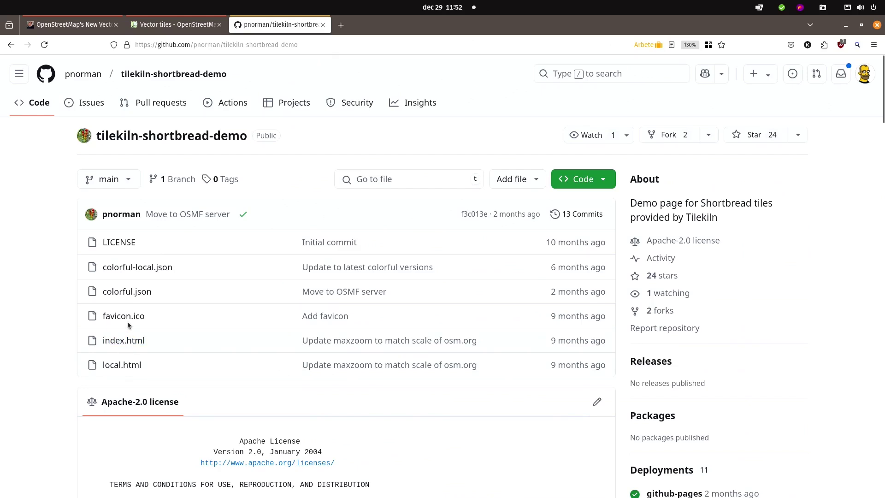
- Open colorful.json and scroll through its layer style definitions
click(123, 293)
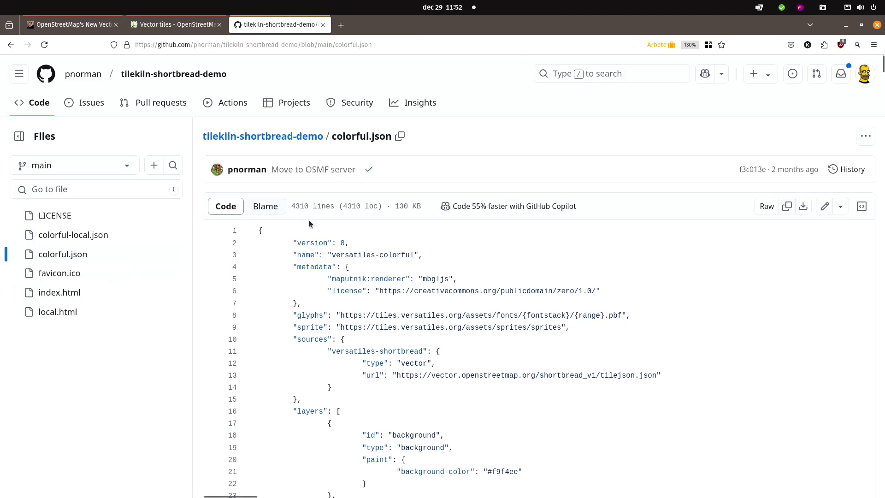
scroll(602, 311, down, 3)
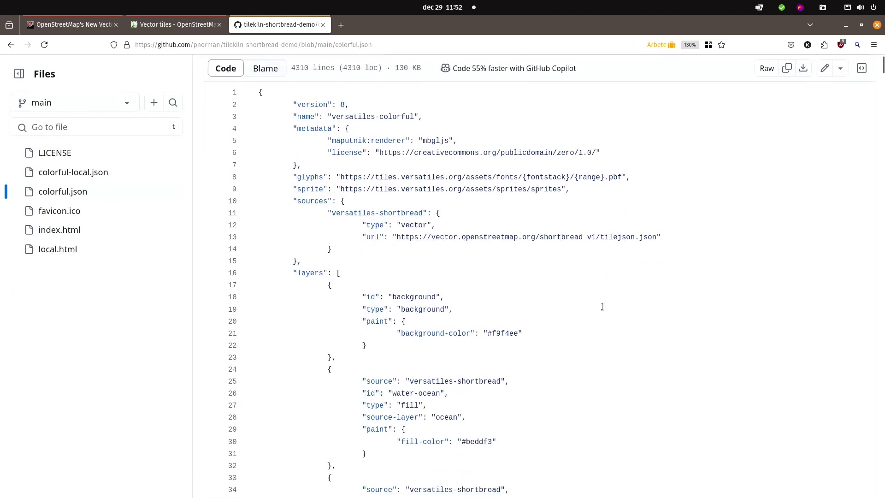
scroll(603, 307, up, 2)
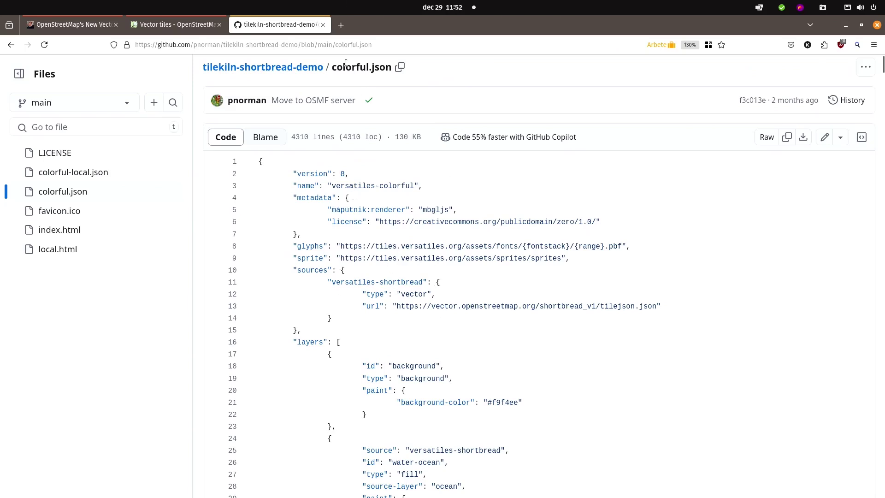
scroll(399, 277, down, 3)
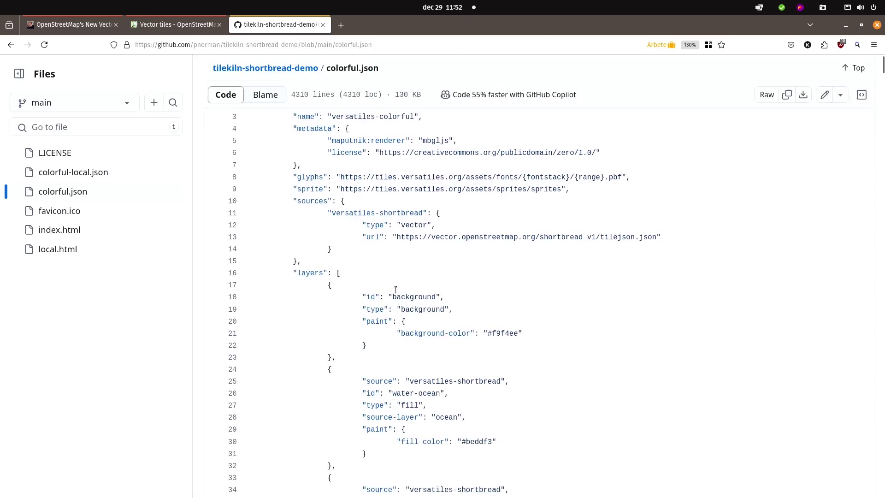
scroll(475, 308, down, 2)
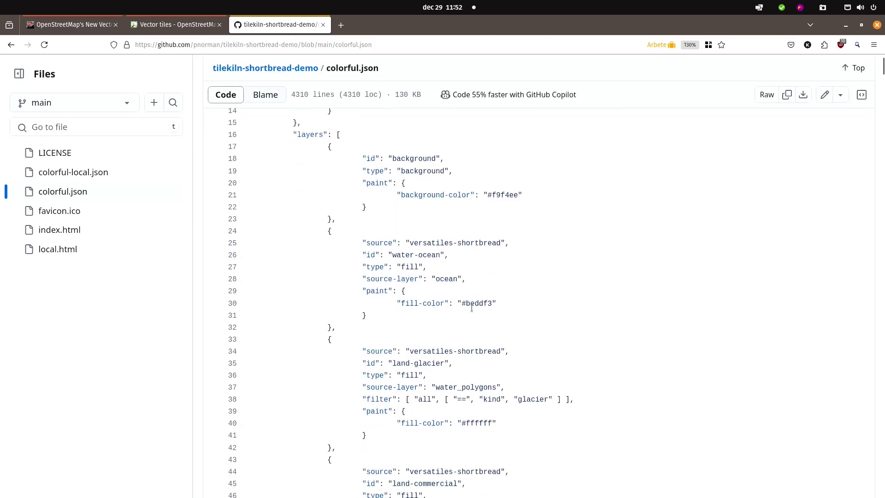
scroll(473, 309, up, 3)
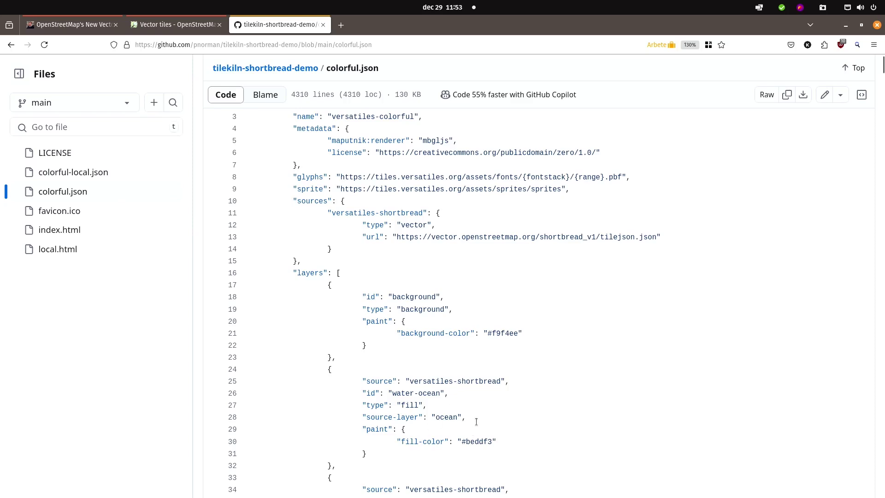
scroll(469, 422, down, 1)
scroll(470, 422, down, 6)
scroll(462, 404, up, 4)
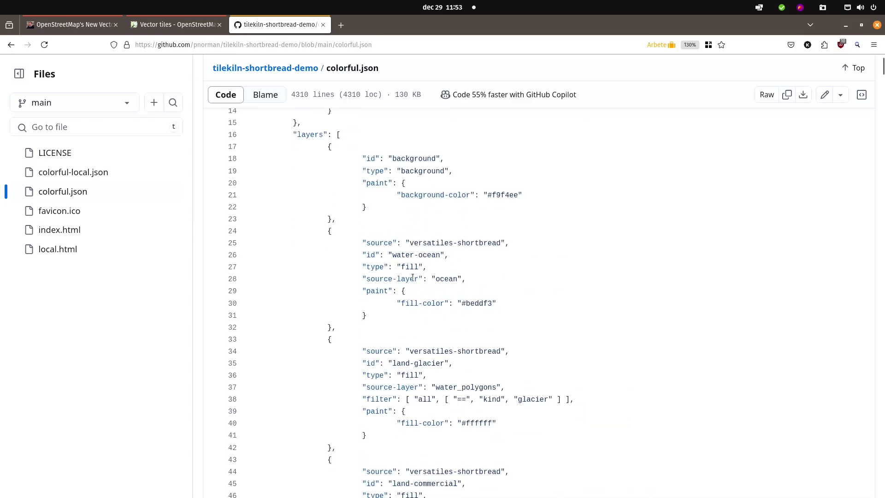
- Highlight the ocean and water_polygons source-layer names and keep reading the file
drag(436, 280, 458, 280)
drag(436, 387, 497, 387)
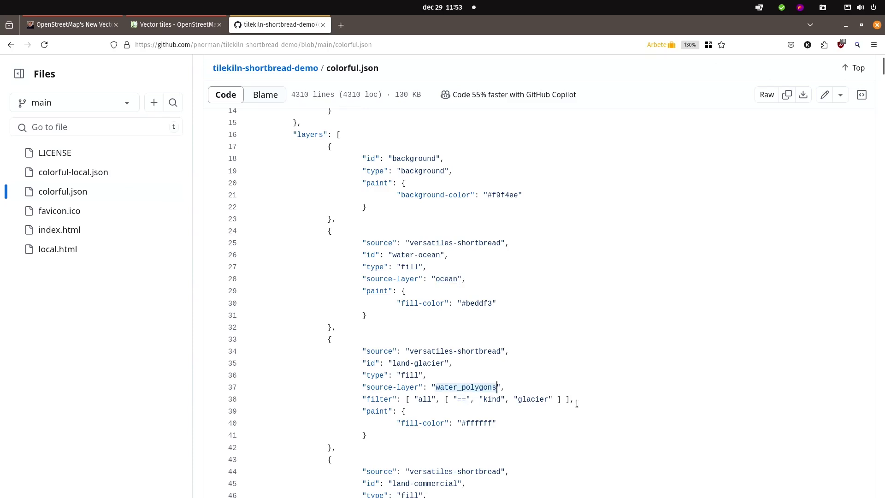
scroll(559, 402, down, 10)
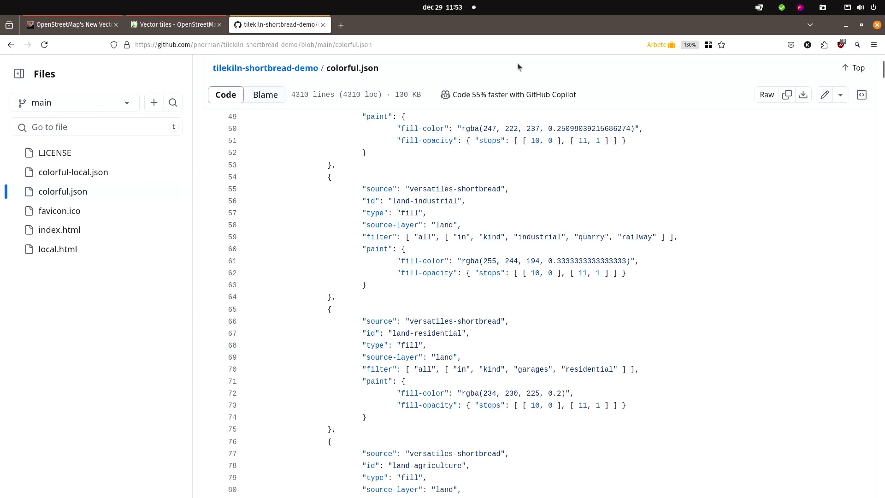
- Select the full shortbread Source URL in the blog post and switch to QGIS
click(45, 26)
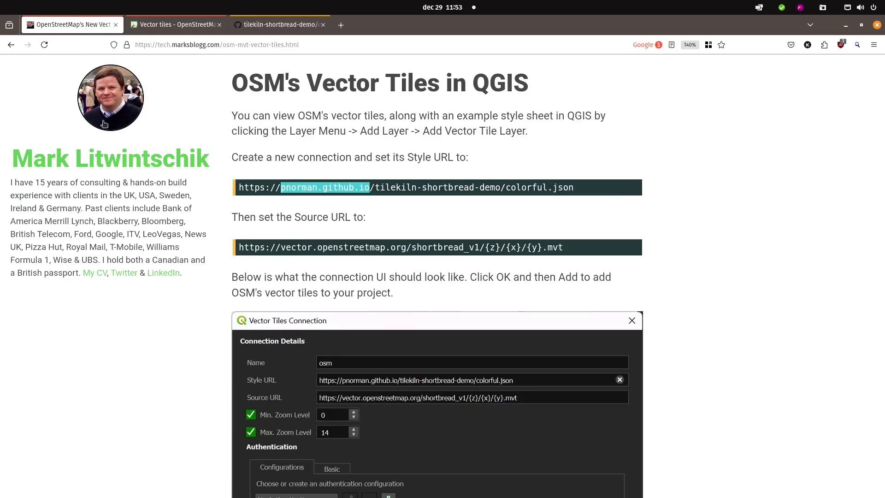
triple_click(404, 248)
key(ctrl+c)
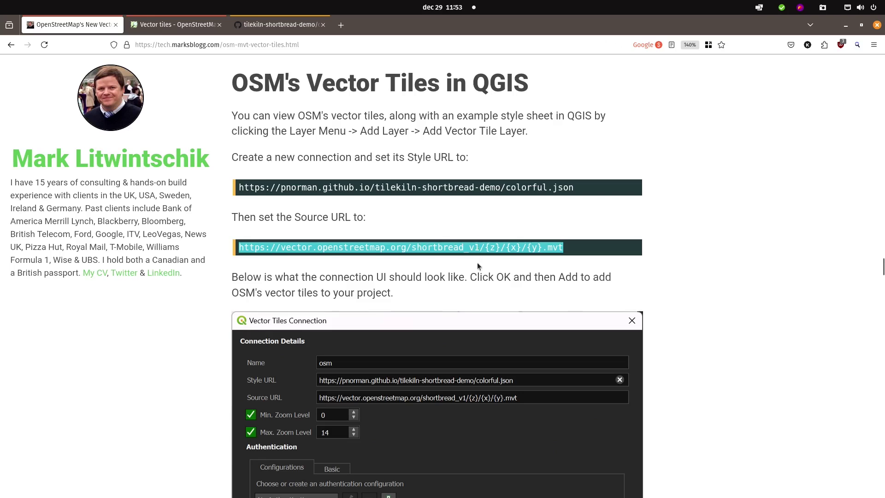
key(alt+Tab)
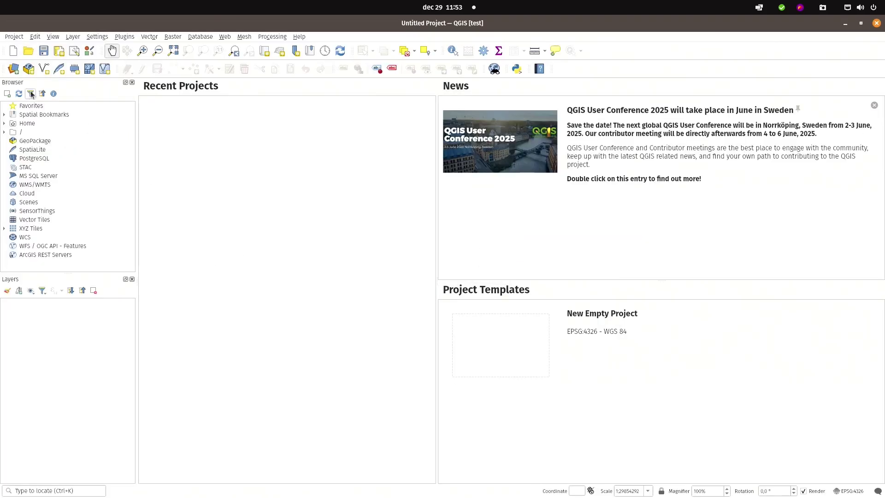
- Float and widen the Browser panel beside the map, dismissing a first connection form
drag(35, 82, 802, 231)
drag(747, 243, 630, 245)
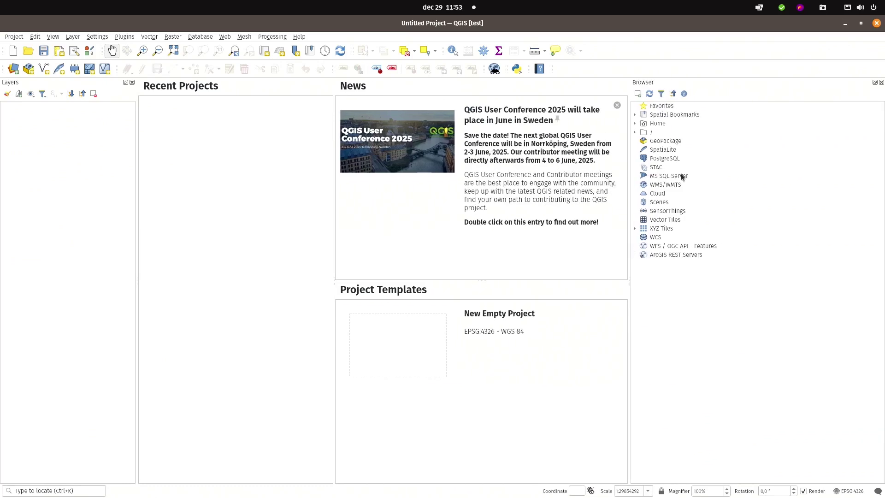
click(658, 222)
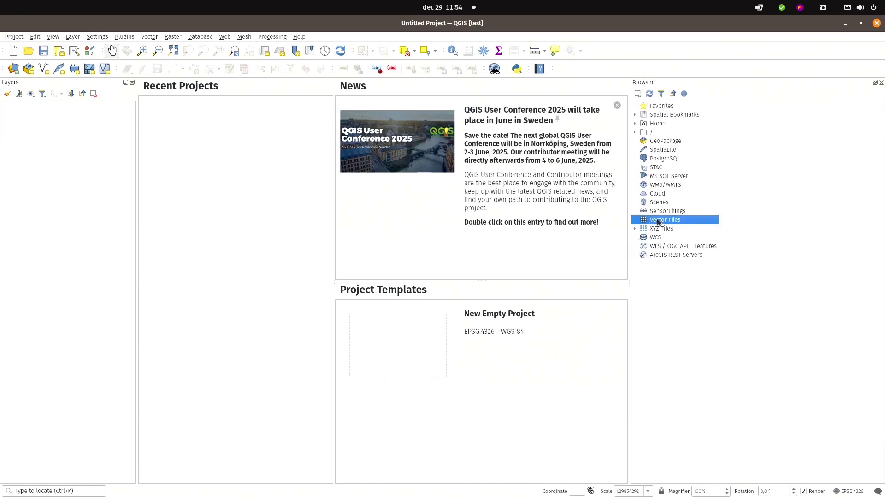
right_click(658, 222)
click(673, 226)
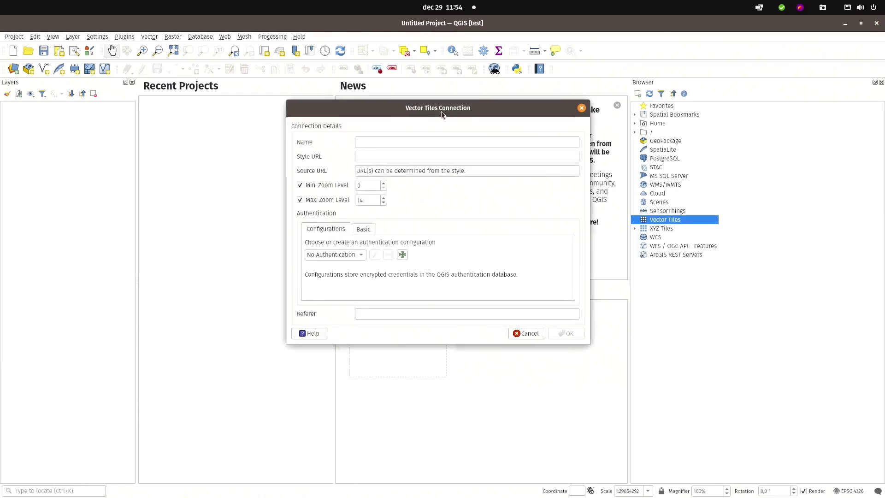
click(582, 107)
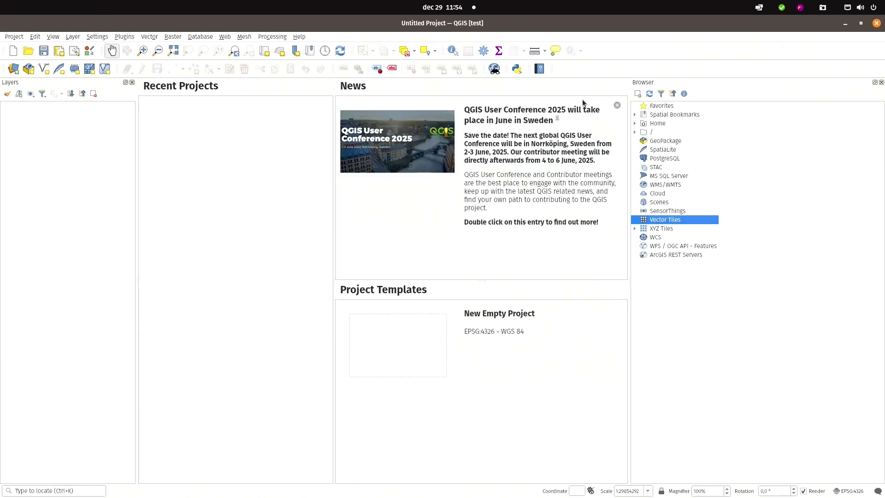
- Fill a new generic vector tile connection with the pasted shortbread URL and name 'OSM MVT clean'
right_click(697, 217)
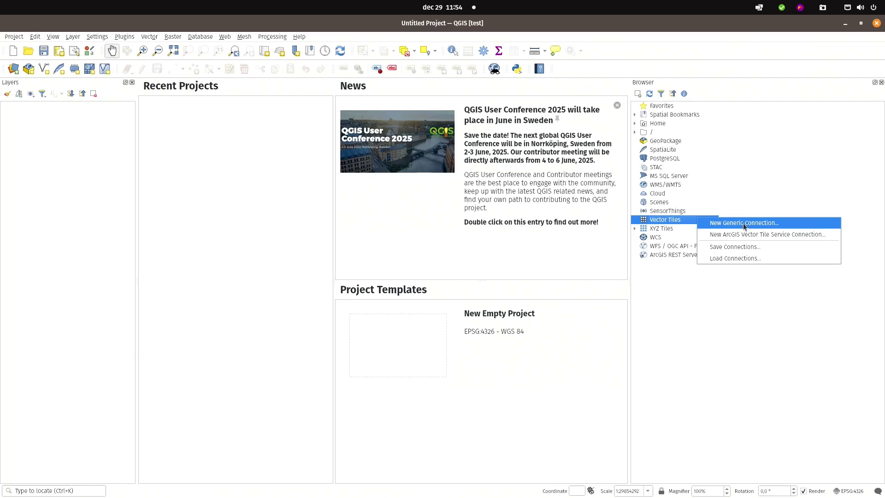
click(773, 226)
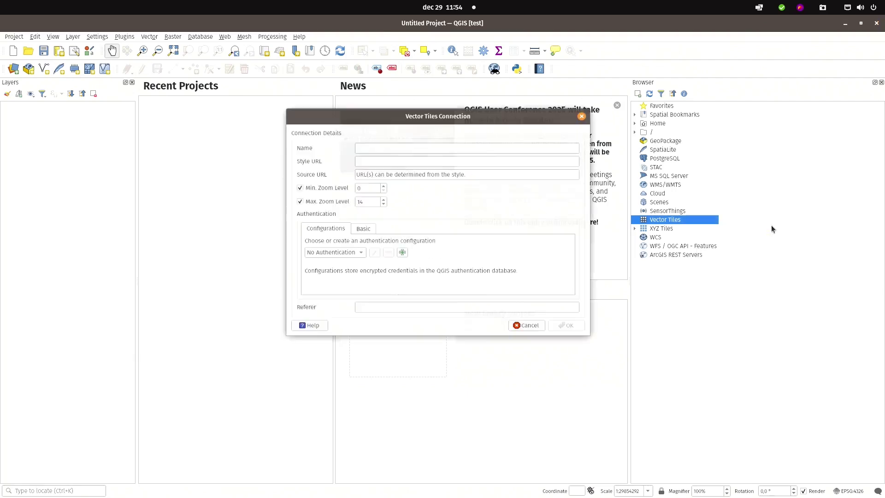
click(382, 170)
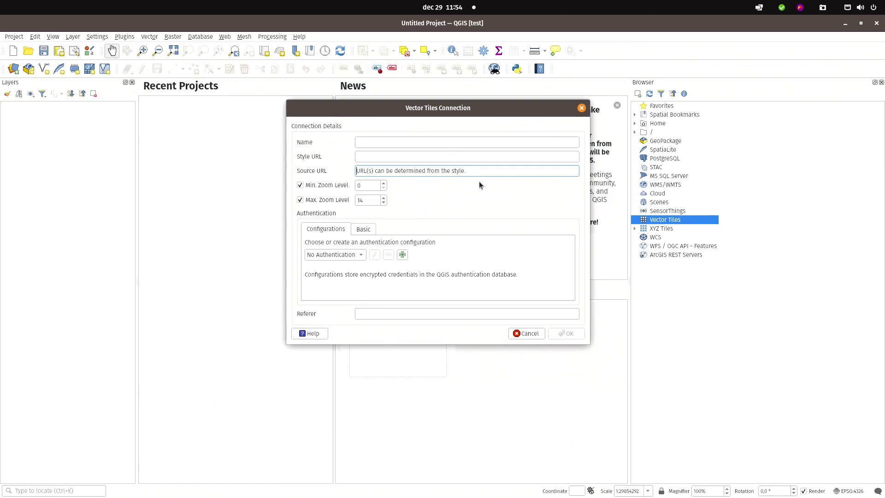
key(ctrl+v)
click(433, 145)
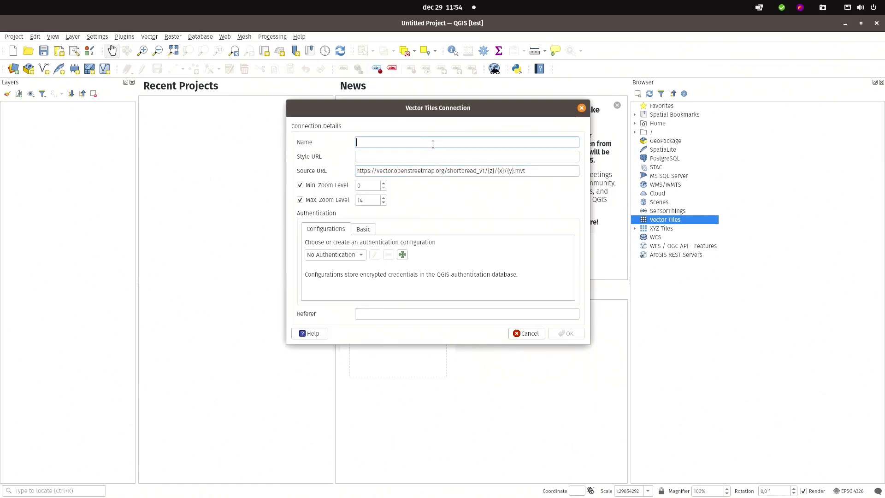
text(OSM MVT clean)
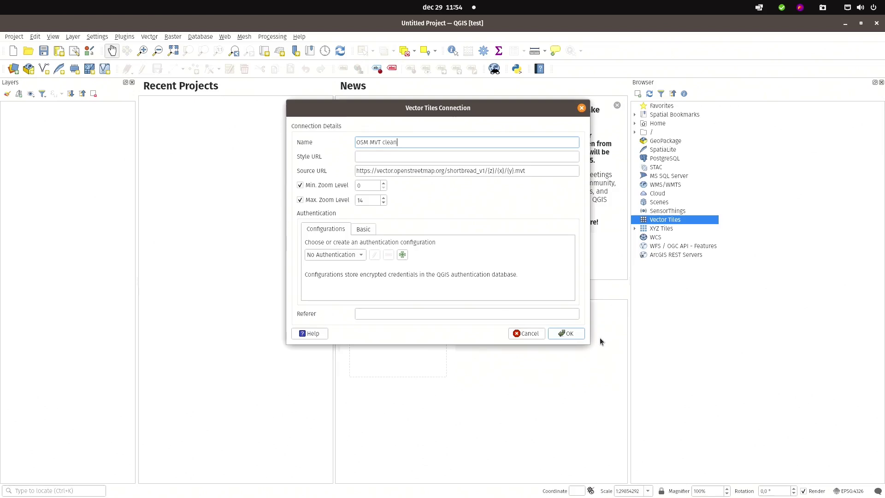
- Save the OSM MVT clean connection and add its tiles to the map
click(562, 333)
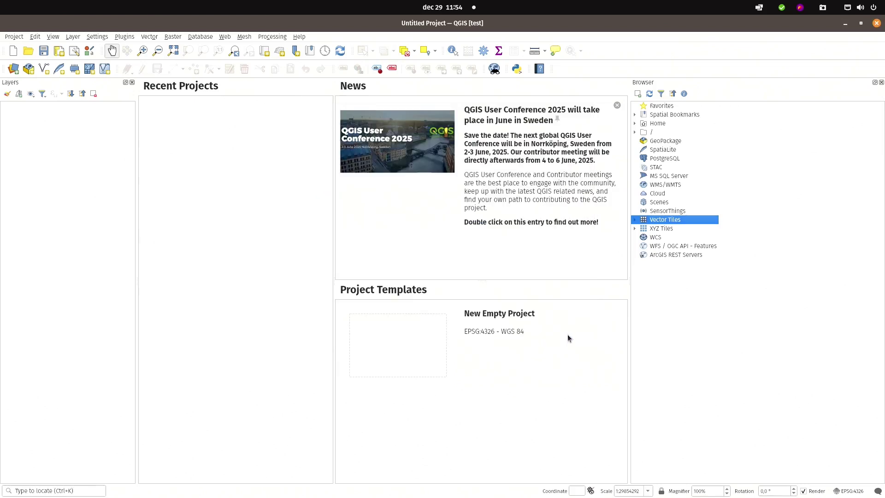
click(636, 220)
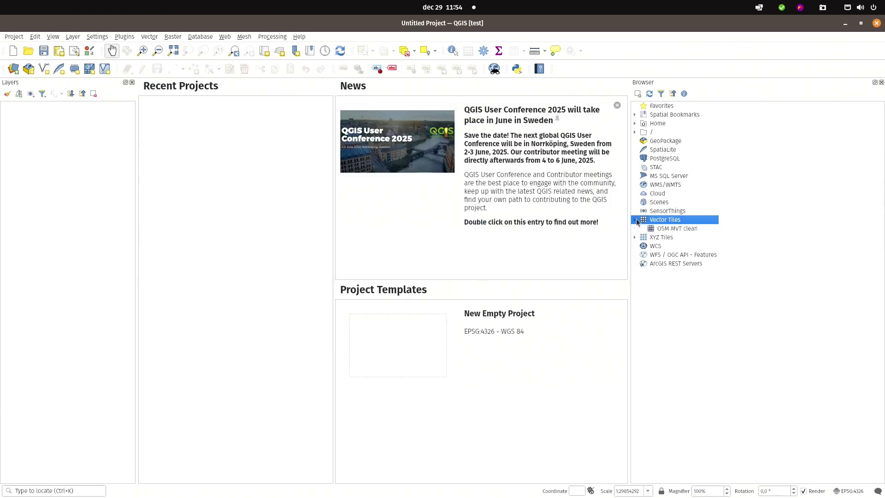
click(666, 230)
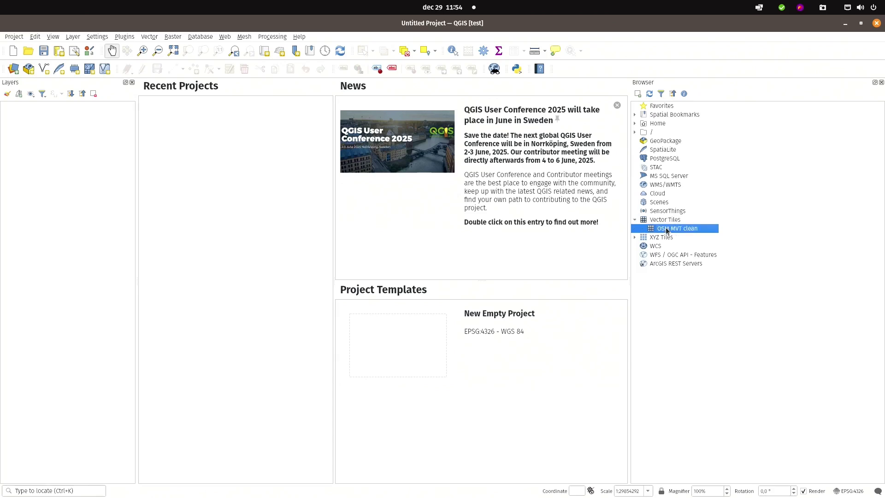
drag(665, 229, 368, 265)
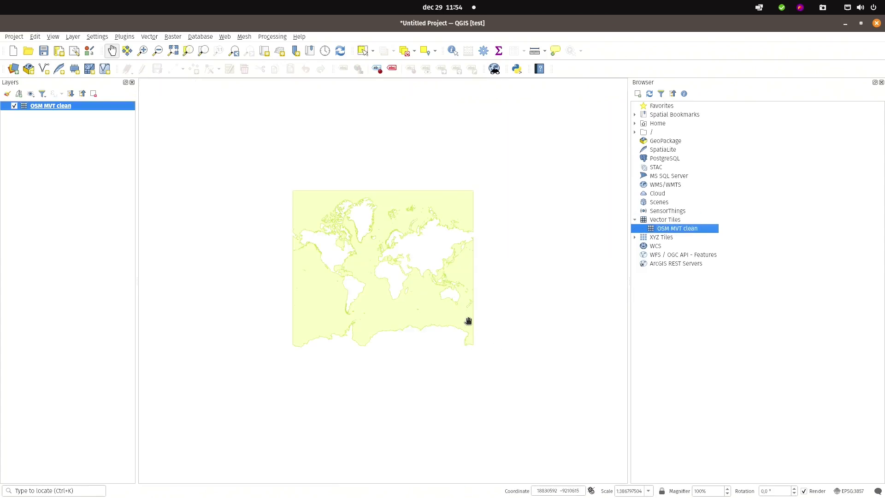
- Zoom into a city's streets and dock the Layer Styling panel (F7) over the Browser
scroll(398, 248, up, 2)
scroll(394, 246, up, 3)
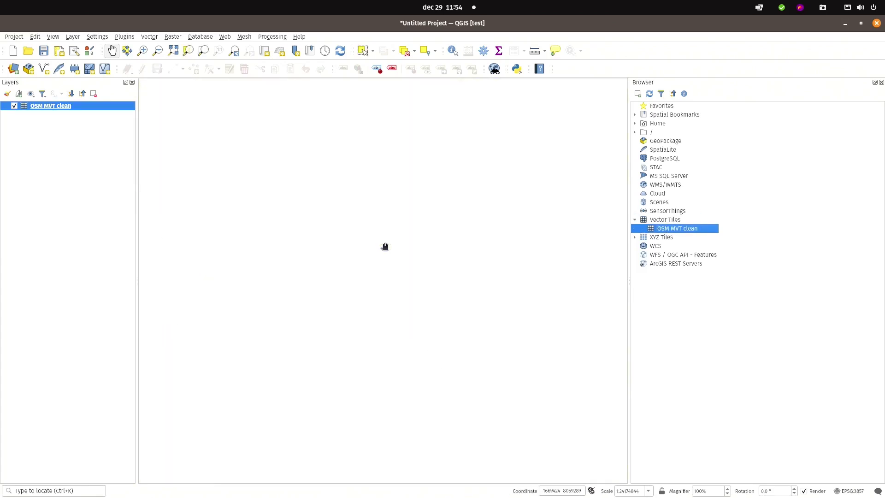
scroll(388, 239, up, 2)
scroll(385, 276, up, 2)
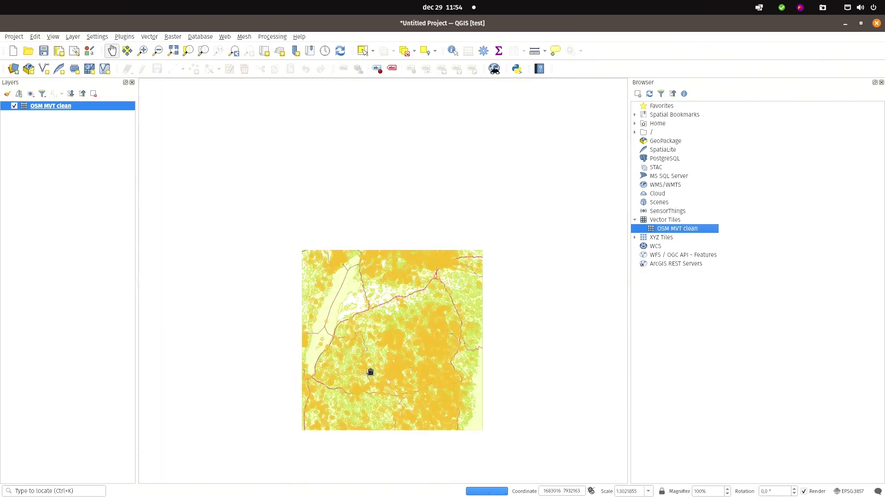
drag(370, 369, 427, 253)
scroll(396, 273, up, 6)
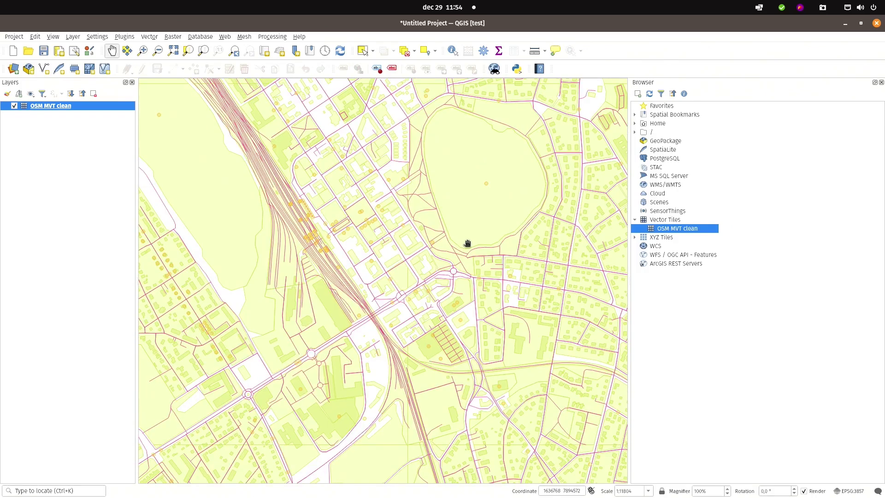
scroll(466, 244, up, 1)
scroll(425, 272, down, 2)
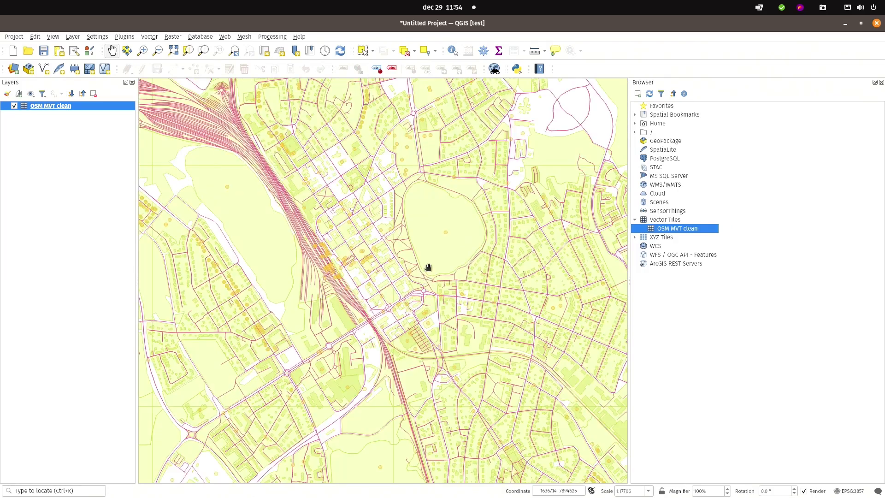
drag(358, 220, 336, 277)
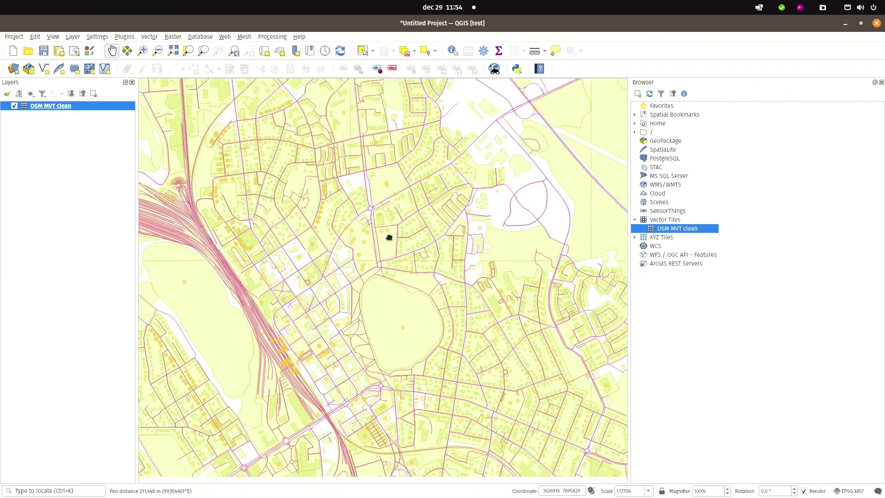
drag(390, 237, 352, 158)
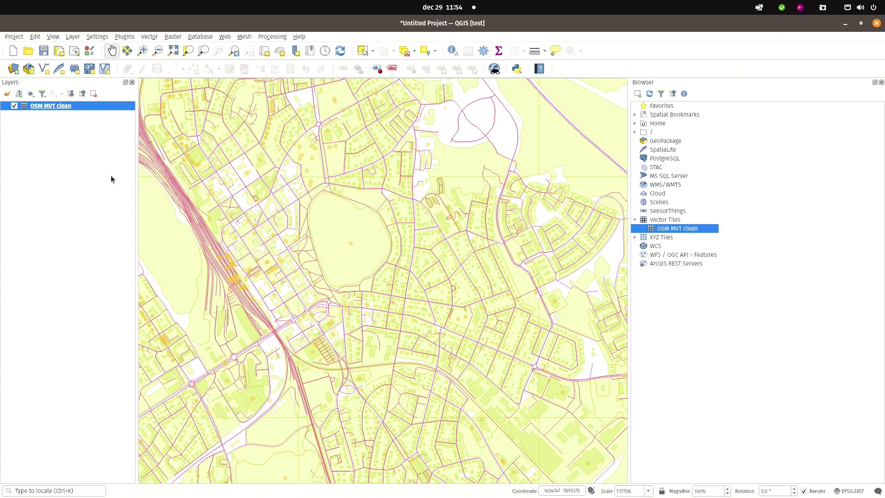
key(F7)
drag(734, 334, 716, 171)
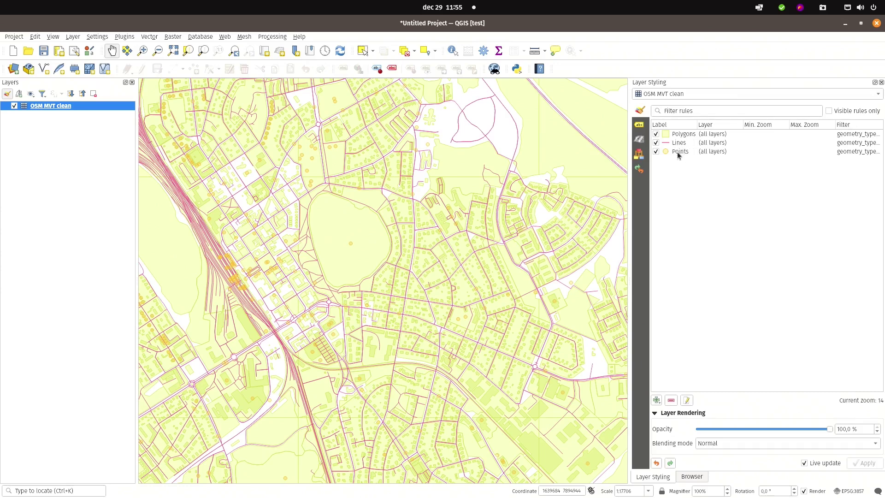
click(655, 152)
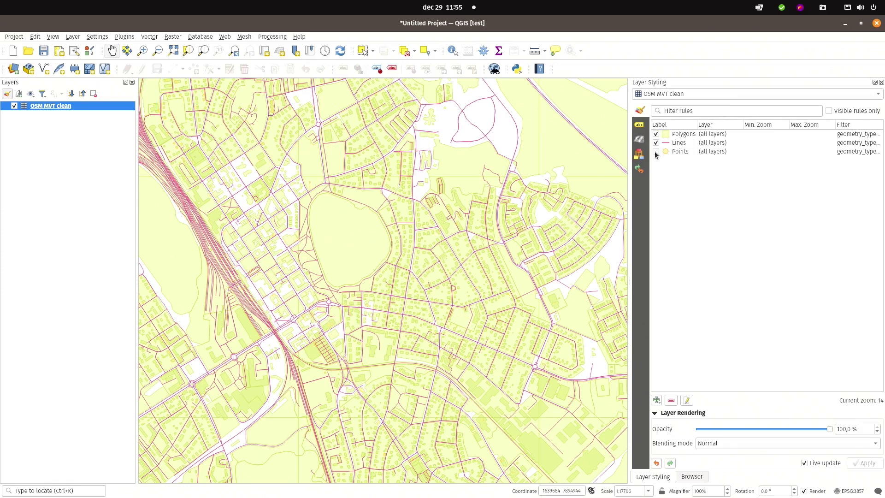
click(655, 152)
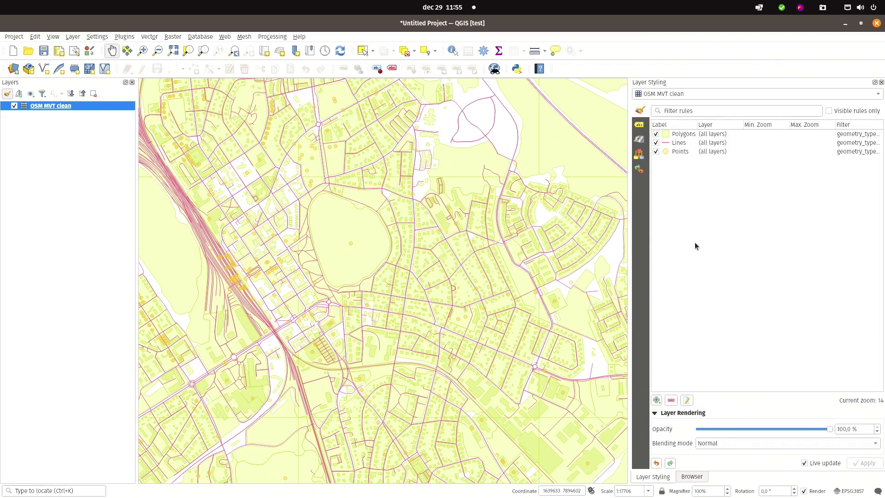
- Identify all OSM MVT clean features in a rectangle over the city and check a building's derived attributes
click(453, 51)
drag(331, 170, 488, 292)
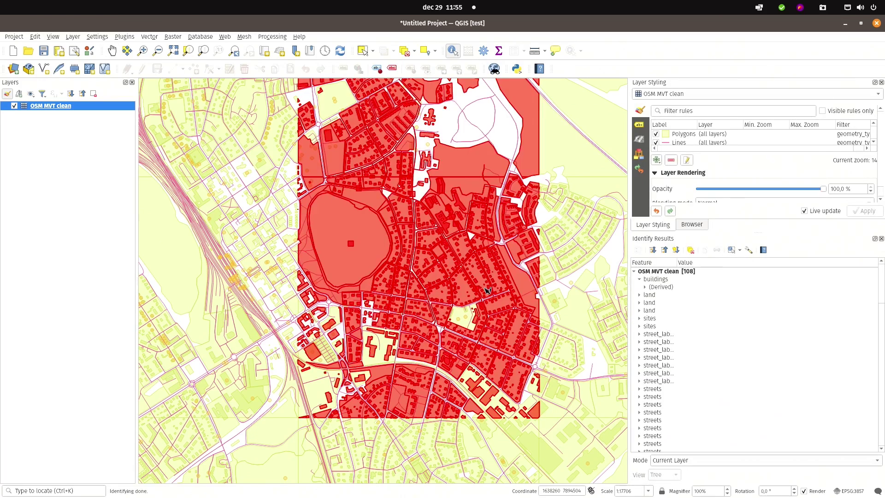
click(645, 287)
scroll(701, 312, down, 1)
scroll(670, 306, up, 1)
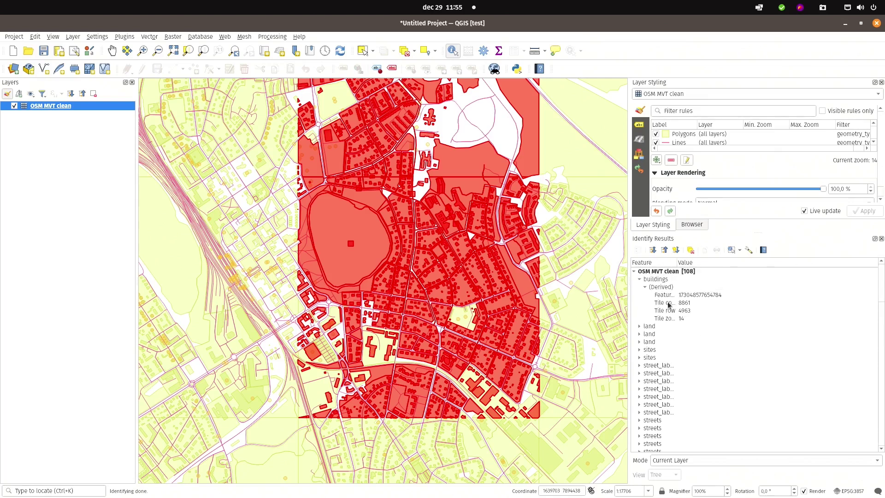
click(645, 287)
click(639, 280)
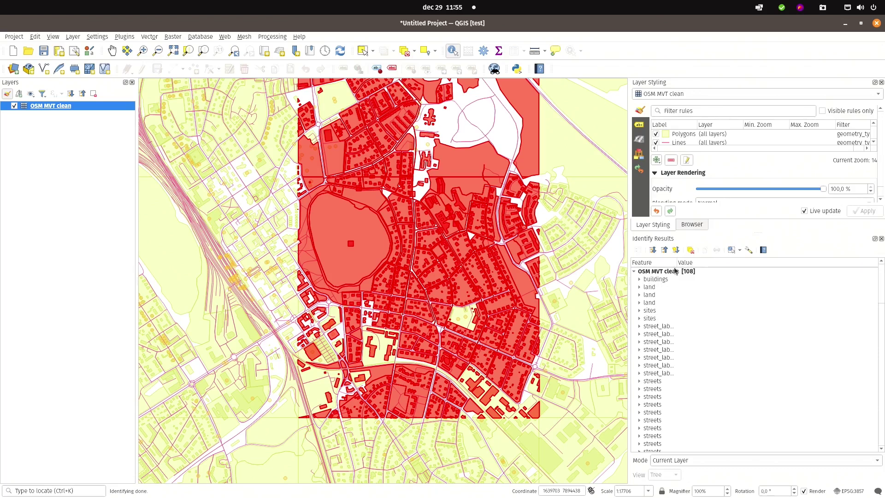
- Widen the feature column and resize the panels to read the full list of streets results
drag(677, 262, 699, 262)
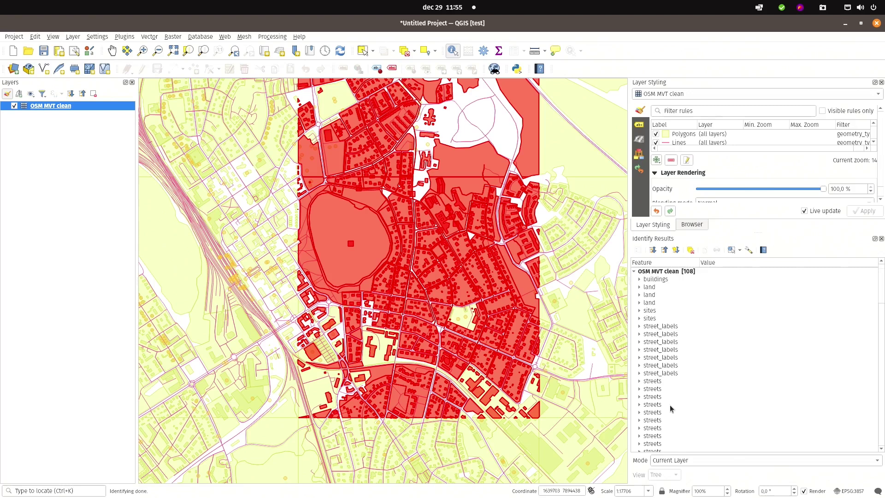
scroll(671, 405, down, 10)
scroll(663, 391, down, 2)
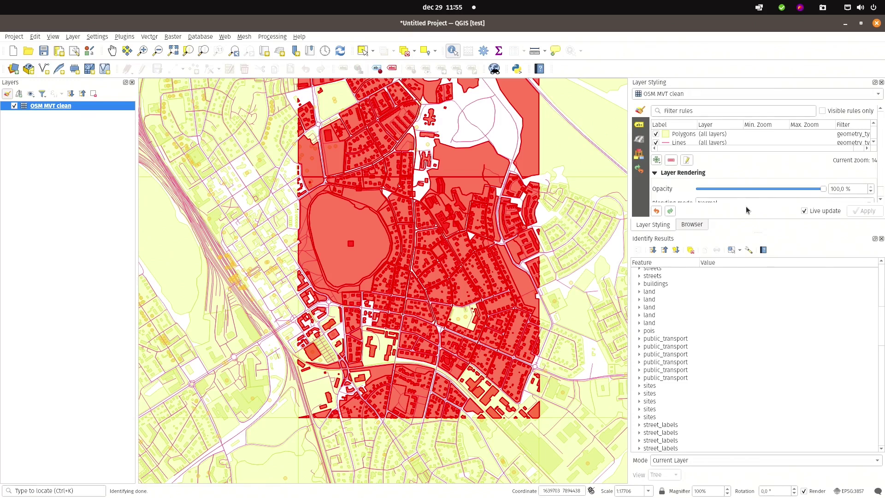
drag(748, 233, 743, 390)
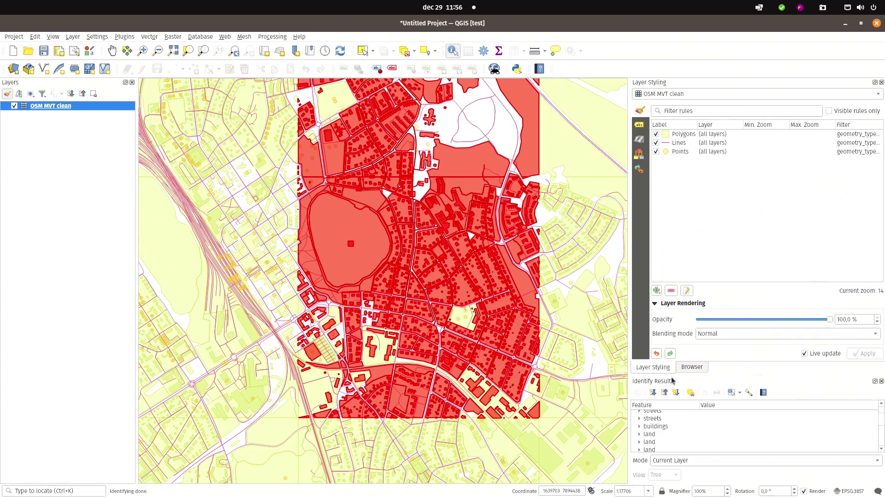
drag(764, 375, 763, 284)
scroll(645, 392, down, 2)
scroll(646, 391, down, 6)
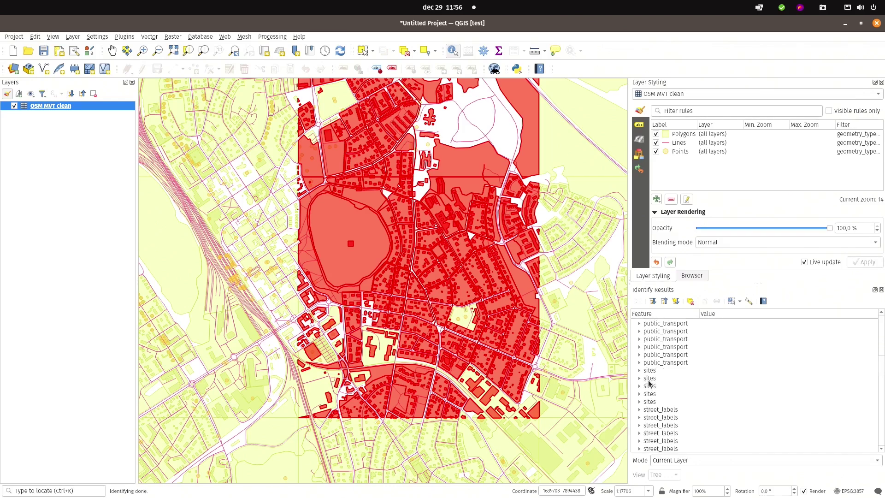
scroll(651, 377, down, 5)
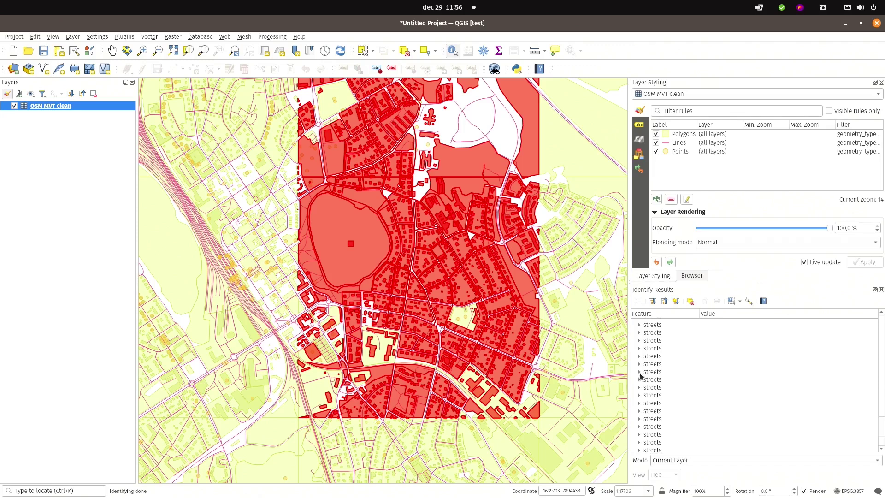
scroll(646, 369, down, 2)
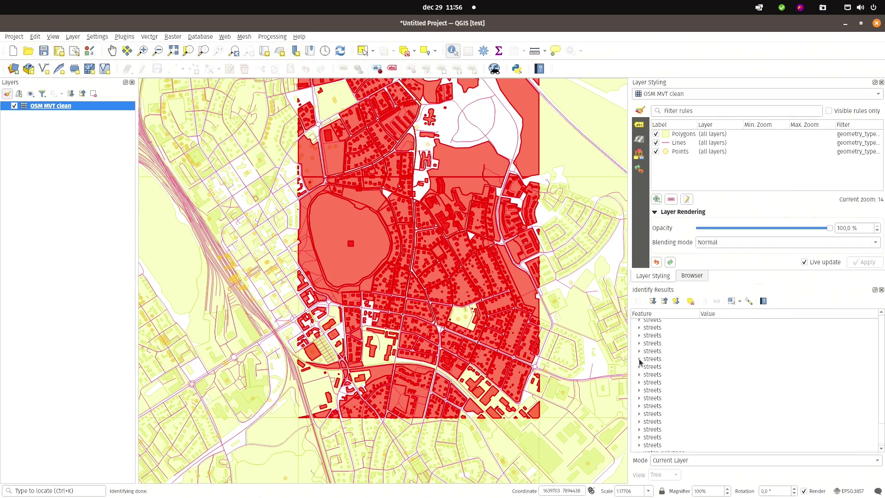
- Expand a streets result to show kind service with bridge, oneway, rail and tunnel false
click(640, 359)
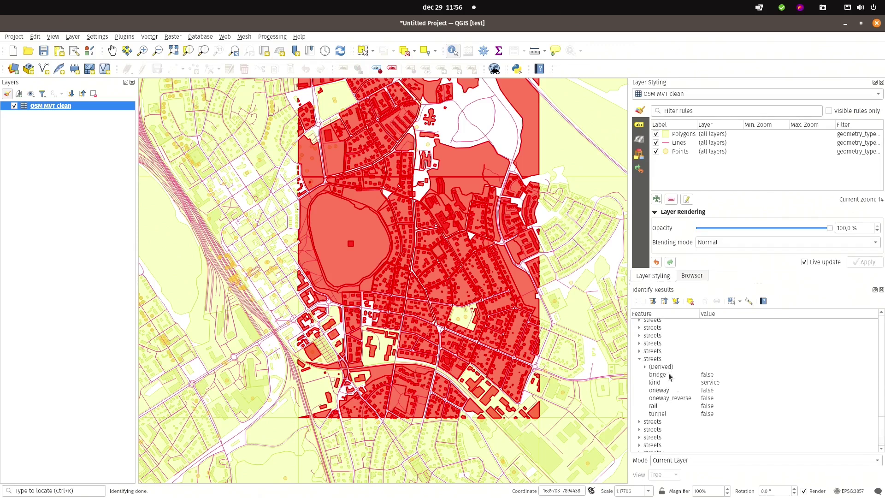
click(710, 386)
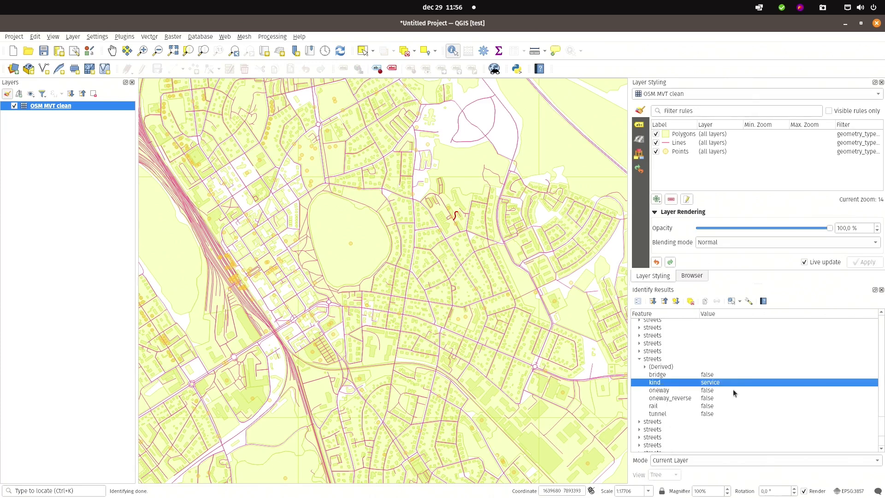
- Hide OSM MVT clean, close Identify Results, and bring back the Browser with the pan tool
click(14, 106)
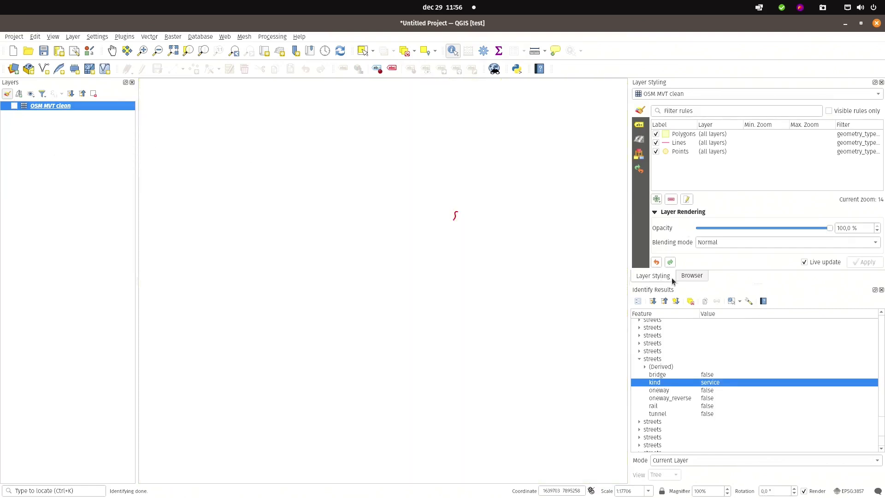
click(882, 289)
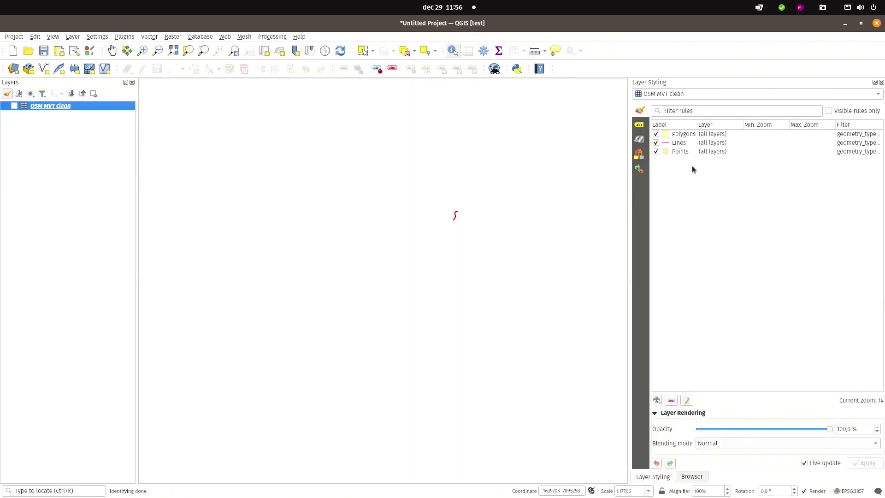
click(688, 478)
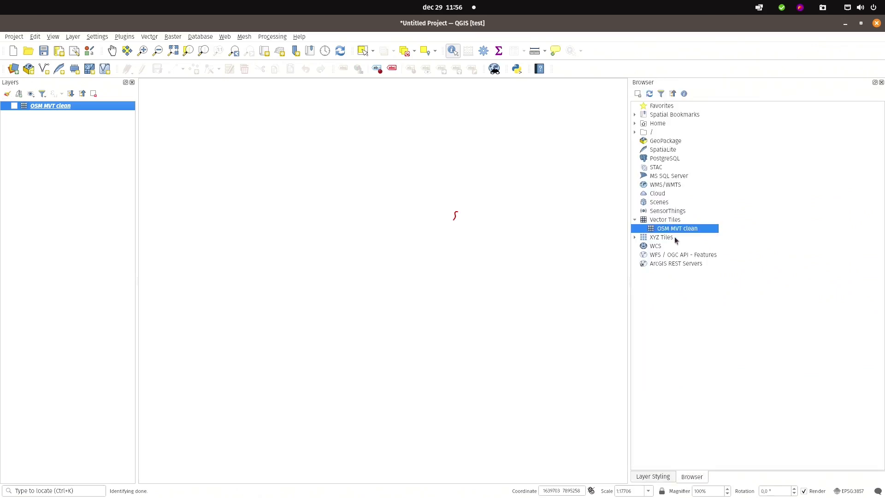
click(710, 423)
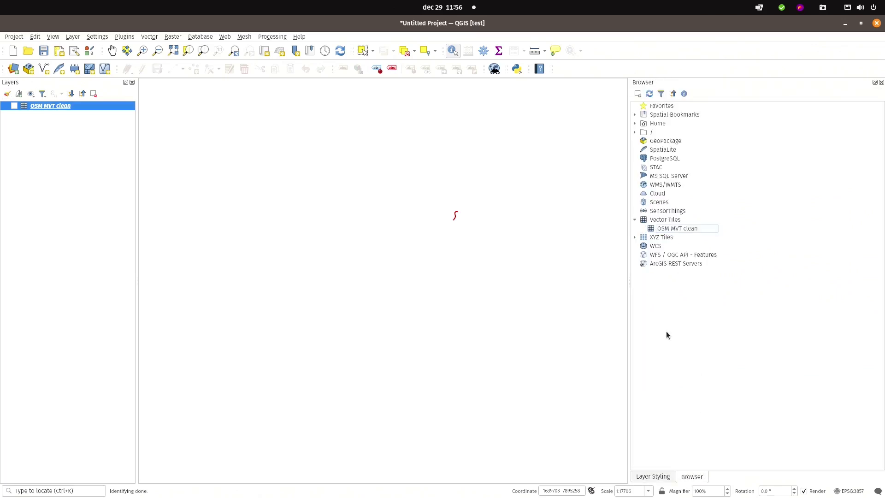
click(114, 50)
- Start a new generic vector tile connection with the shortbread source URL pasted in
right_click(670, 221)
click(688, 224)
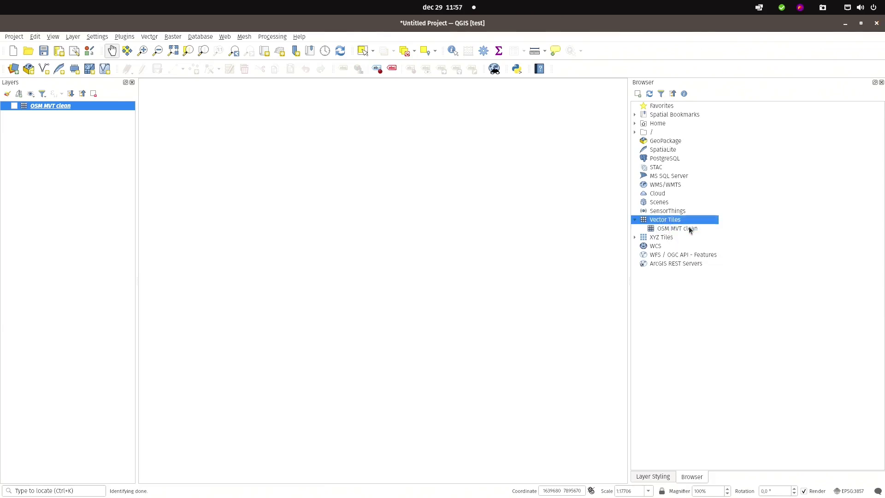
click(414, 171)
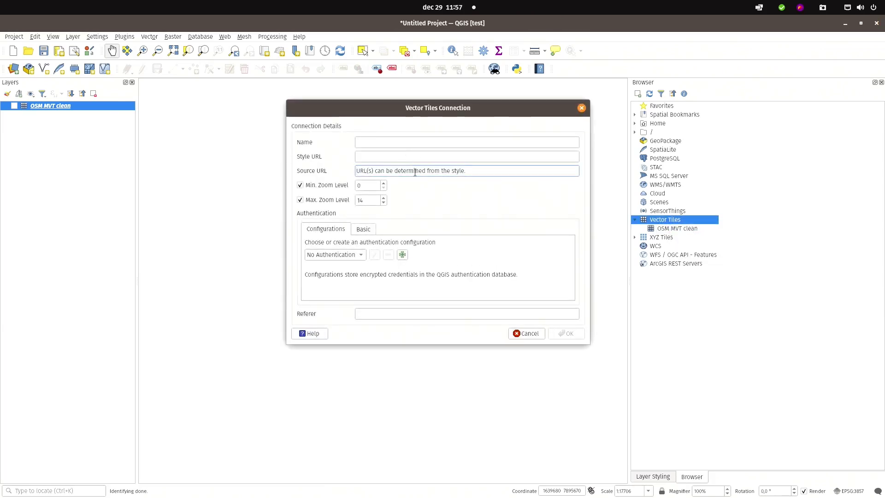
text(https://vector.openstreetmap.org/shortbread_v1/{z}/{x}/{y}.mvt)
- Add the blog's colorful.json style URL, name the connection 'OSM MVT colorful', and save it
key(alt+Tab)
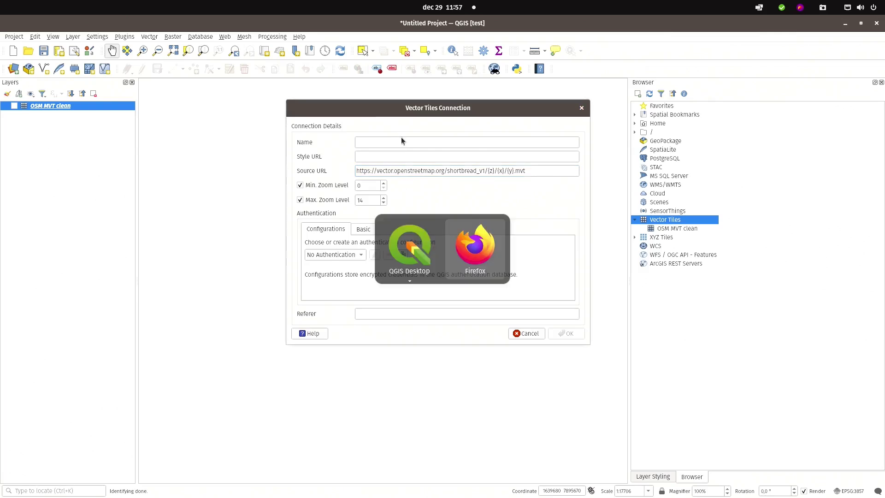
triple_click(340, 189)
key(ctrl+c)
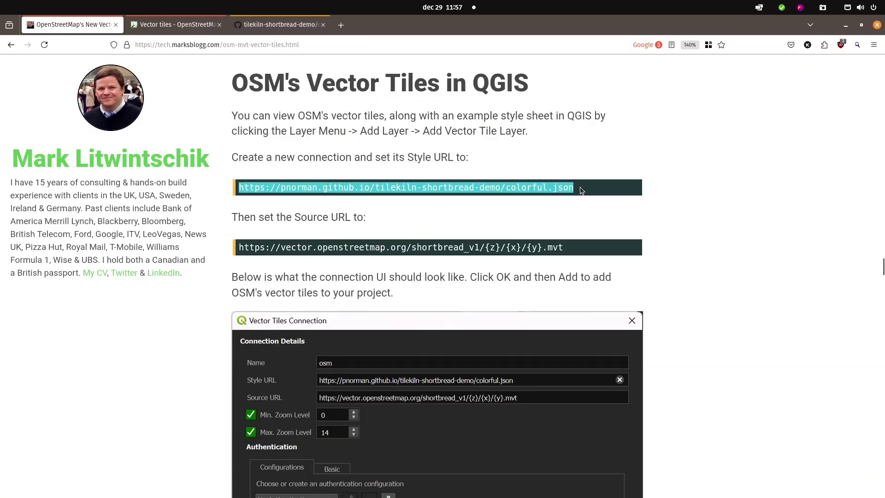
key(alt+Tab)
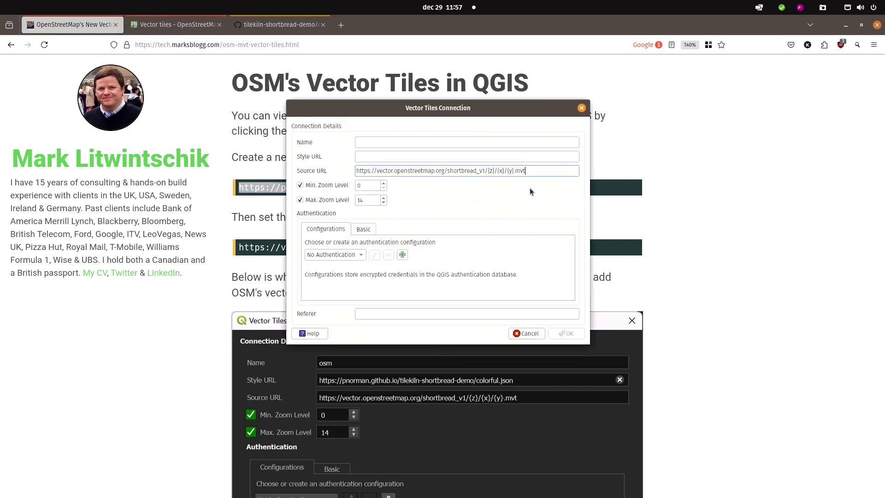
click(390, 157)
key(ctrl+v)
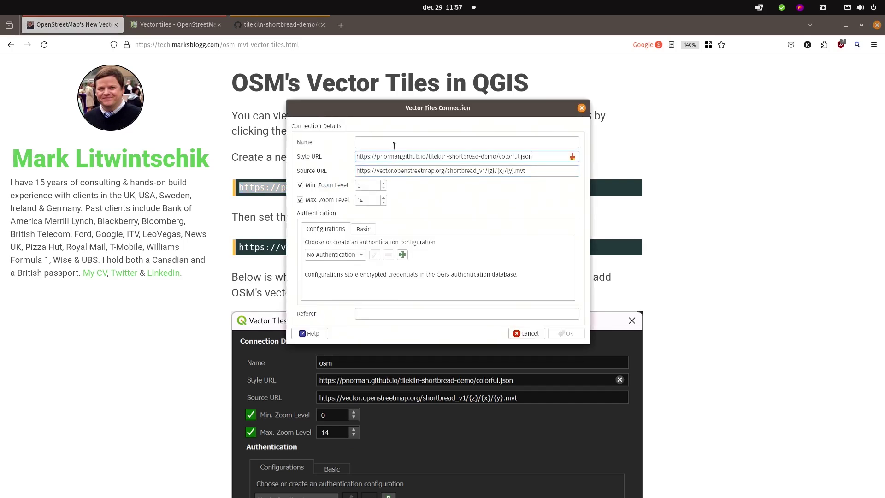
click(394, 142)
text(OS)
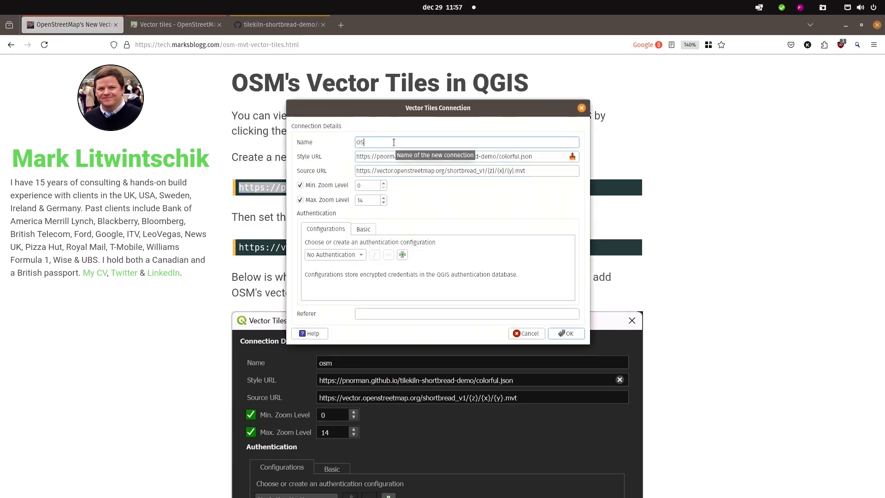
text(M MVT colorful)
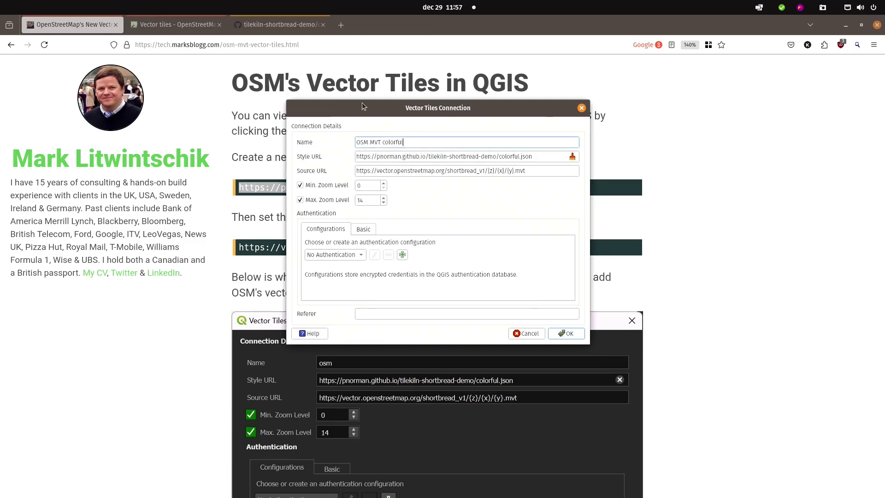
drag(364, 107, 198, 204)
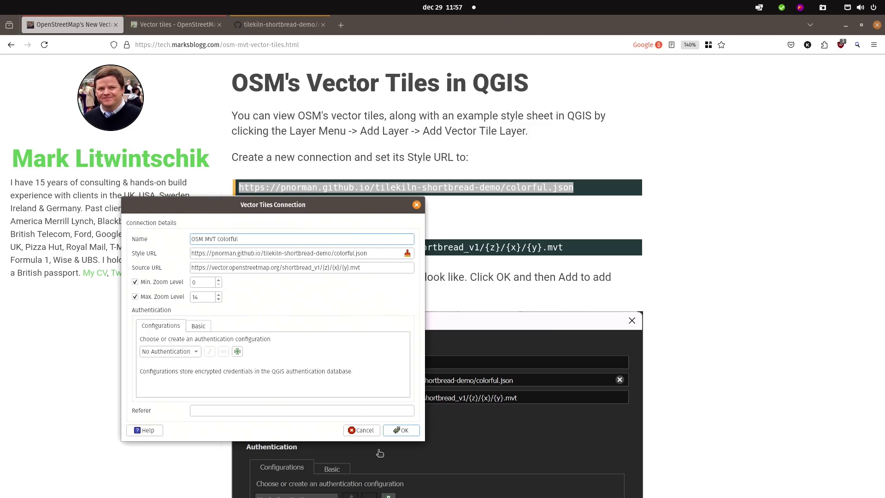
click(410, 432)
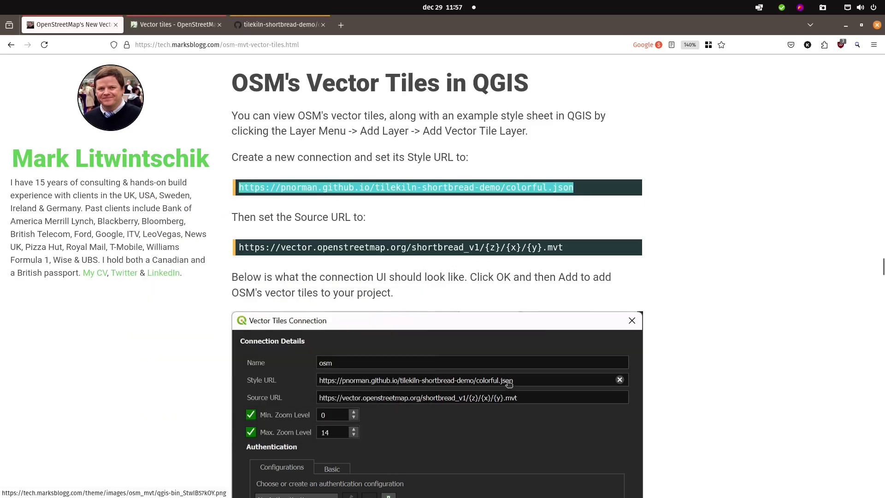
- Drag OSM MVT colorful onto the map to show Nässjö's coloured, labelled streets
key(alt+Tab)
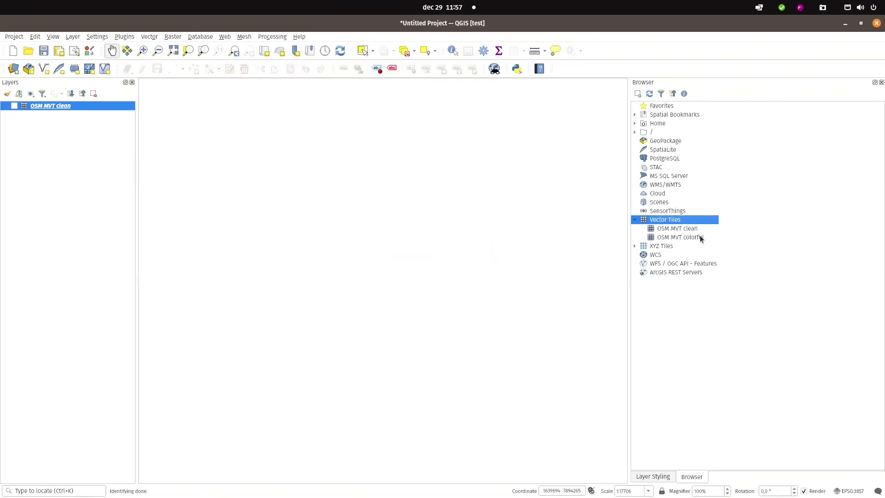
drag(678, 239, 410, 232)
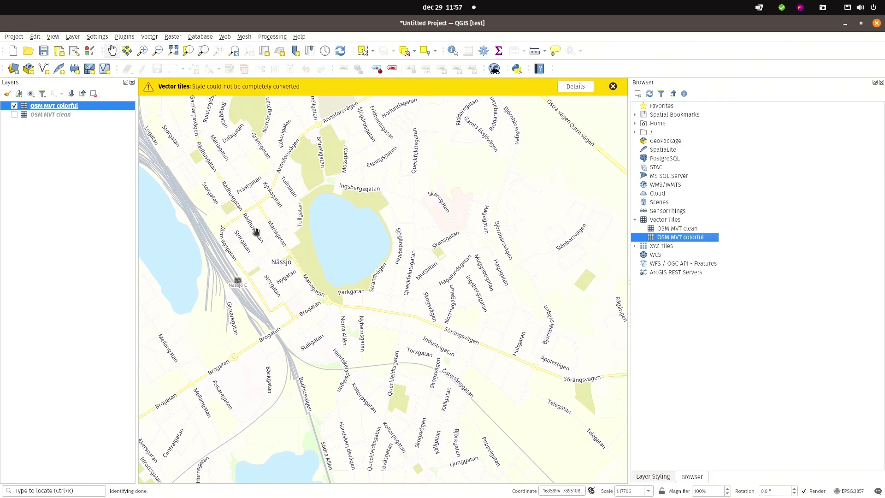
- Read the style-conversion warning details, close them, and show the OSM MVT colorful style rules
click(581, 90)
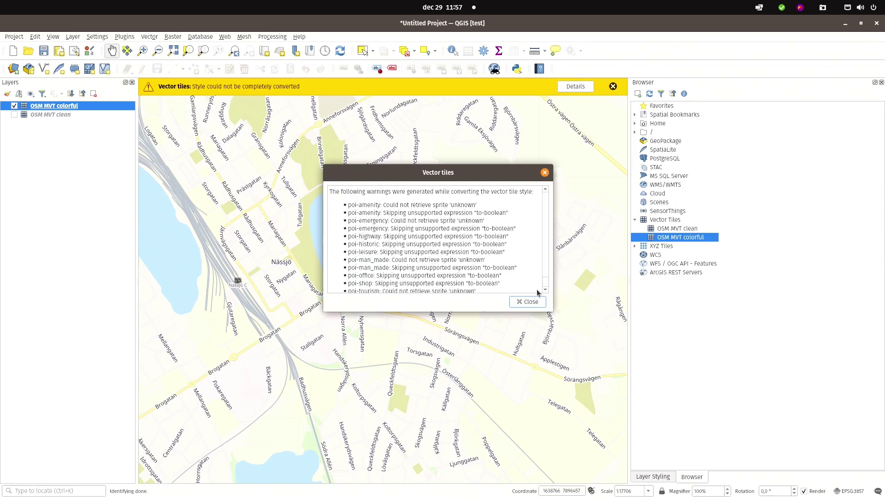
drag(552, 311, 588, 363)
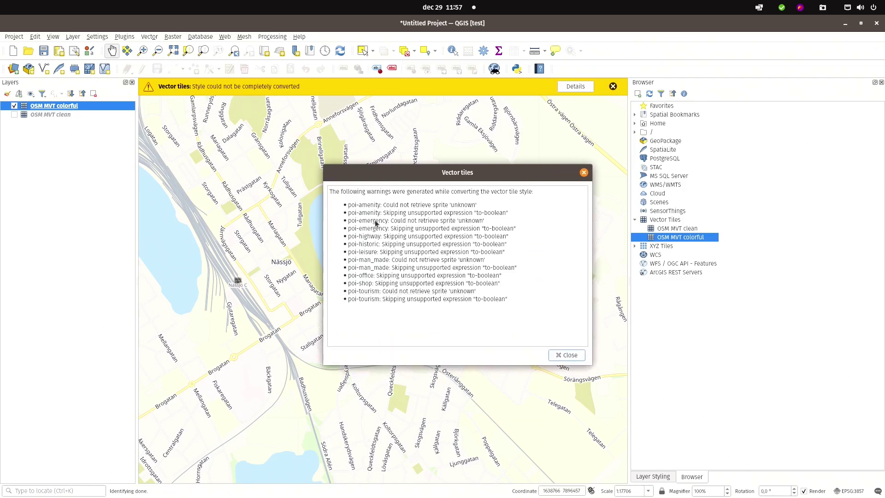
click(570, 358)
click(660, 478)
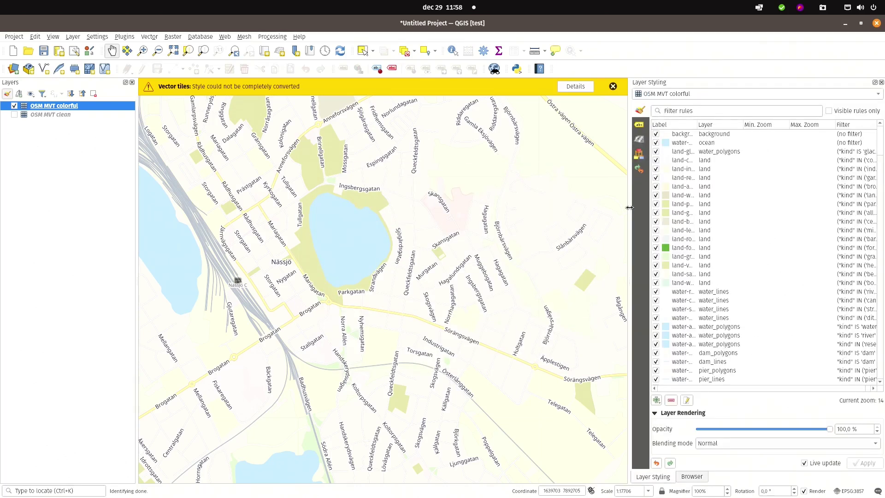
- Widen the styling panel and filter column, then edit the airport runway rule's filter expression
drag(629, 207, 587, 212)
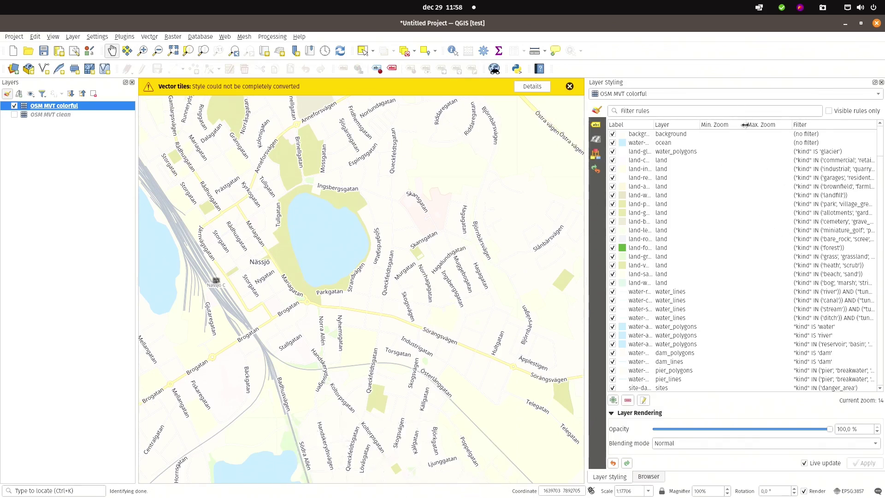
mouse_move(745, 129)
mouse_down()
mouse_move(718, 129)
mouse_move(759, 130)
mouse_move(746, 130)
mouse_up()
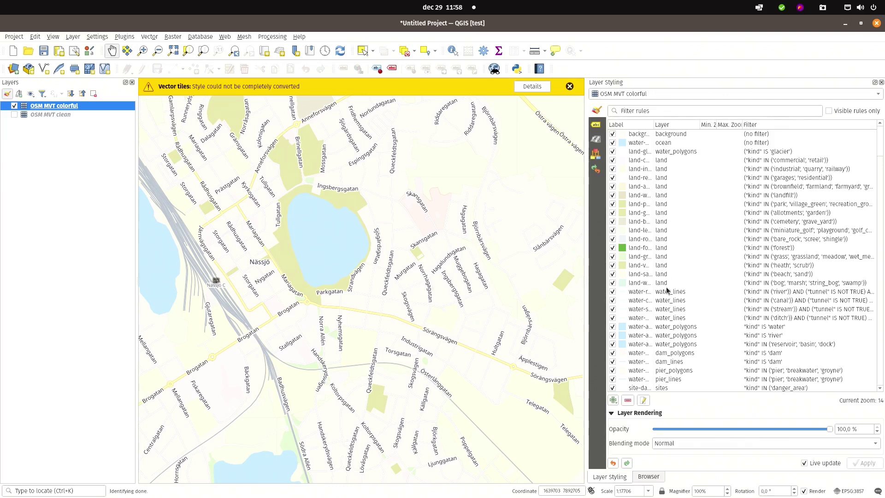
scroll(667, 289, down, 5)
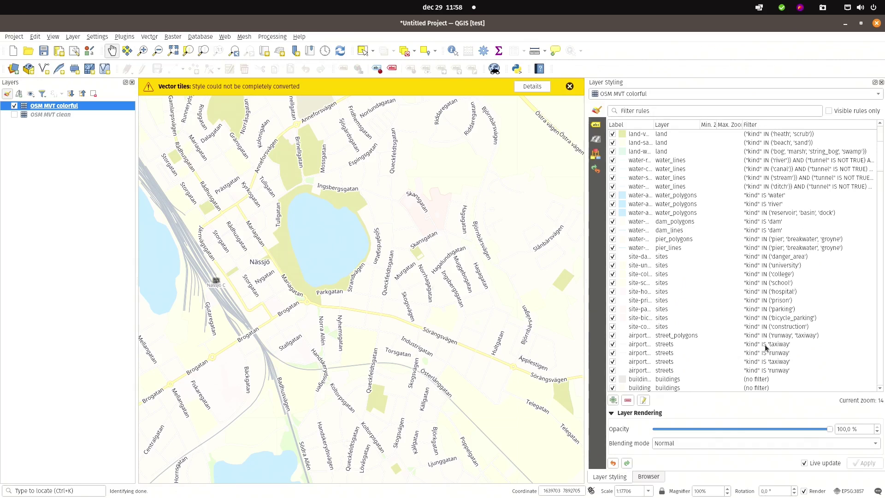
scroll(765, 347, down, 3)
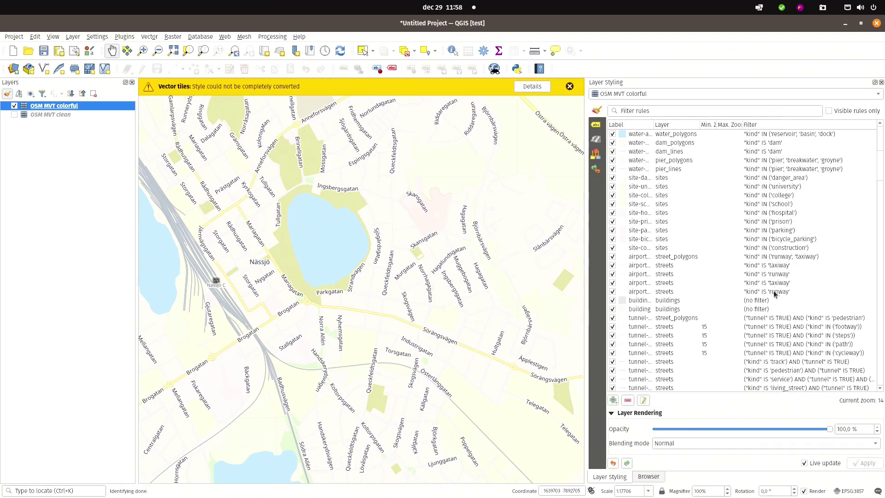
click(776, 292)
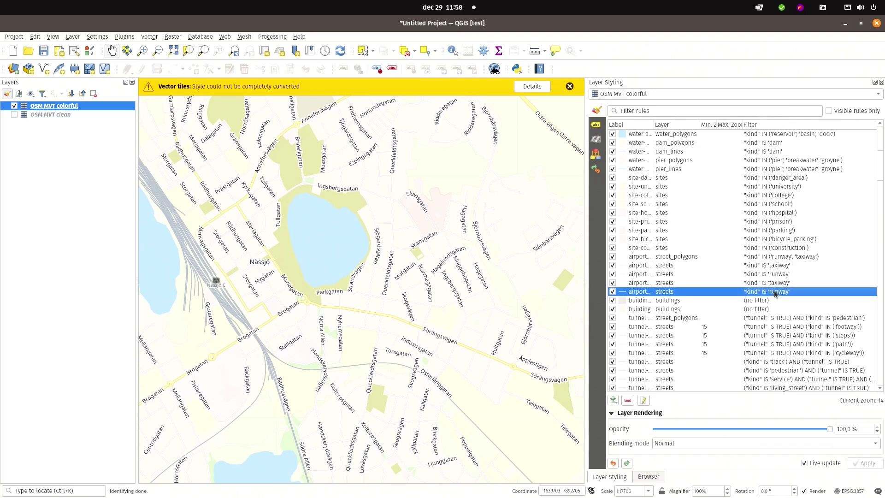
double_click(805, 291)
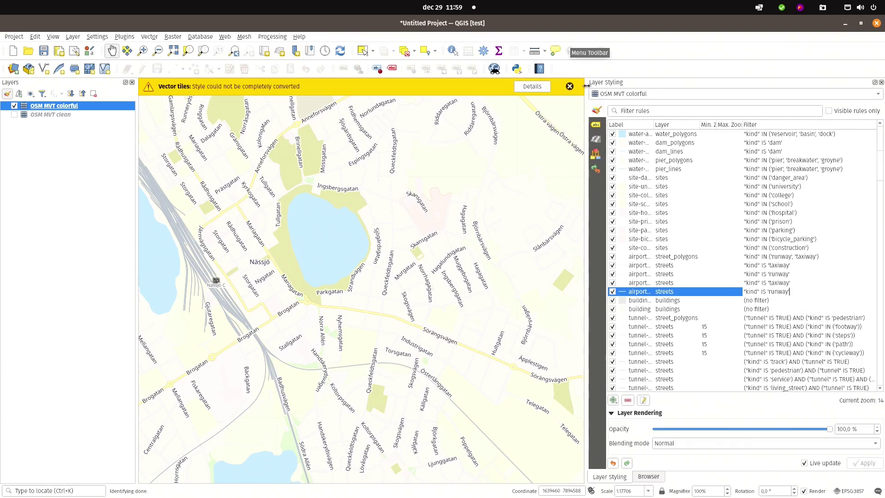
- Commit the runway filter, dismiss the warning bar, and identify a street at one map spot
click(570, 87)
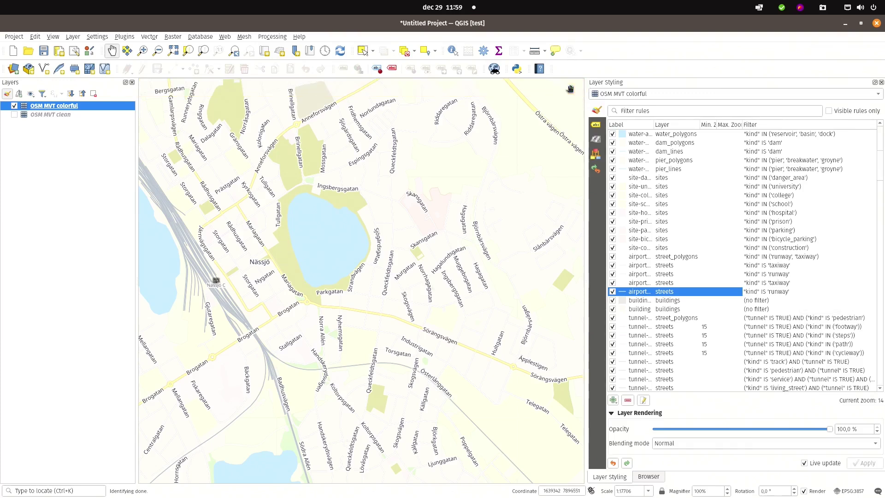
click(451, 51)
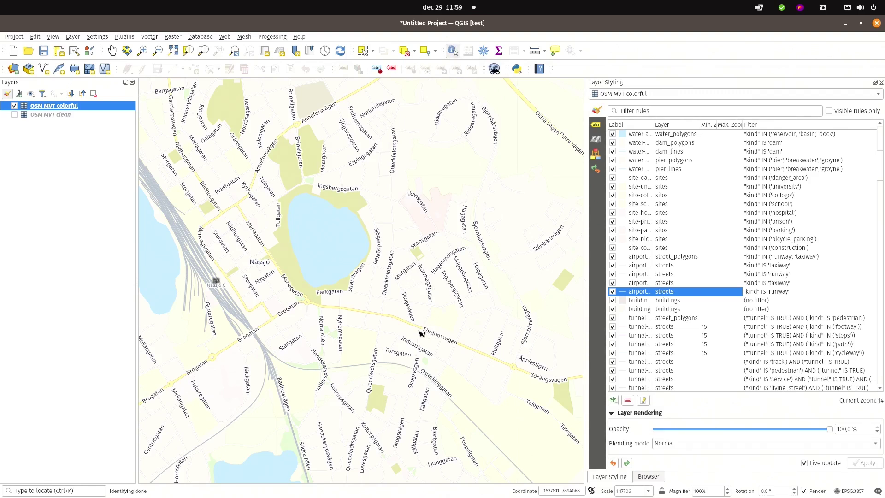
key(Return)
click(396, 318)
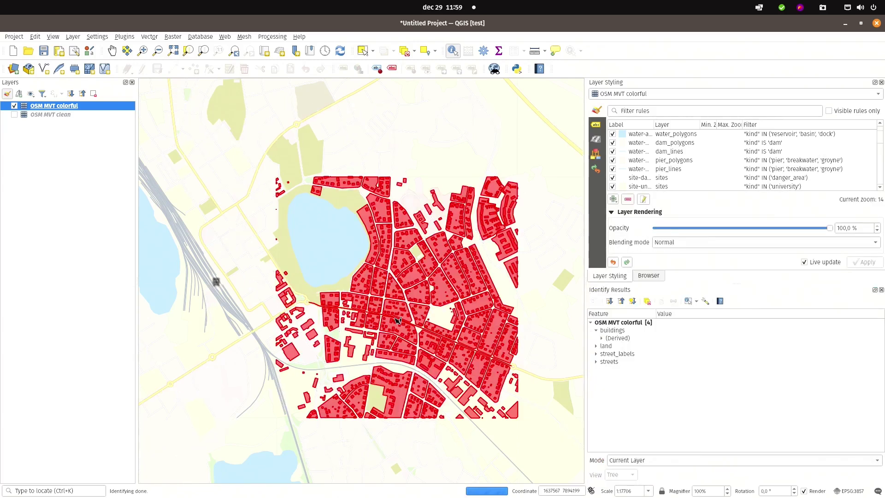
click(597, 362)
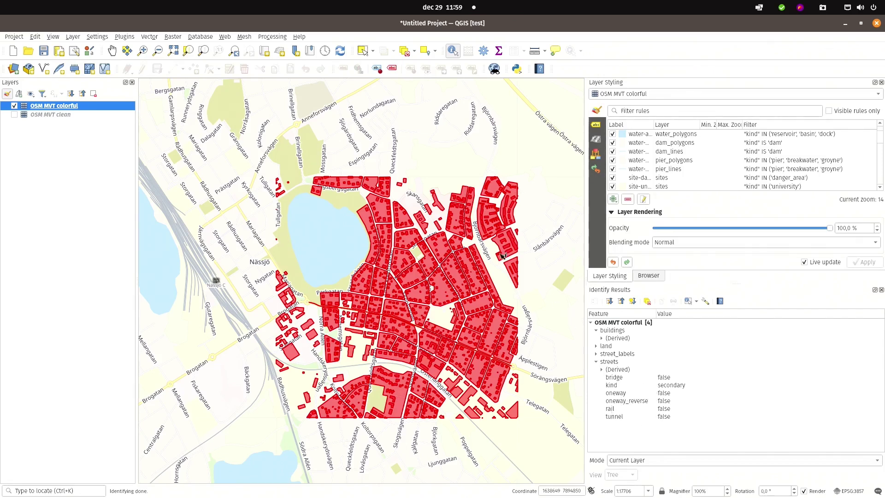
scroll(309, 374, down, 1)
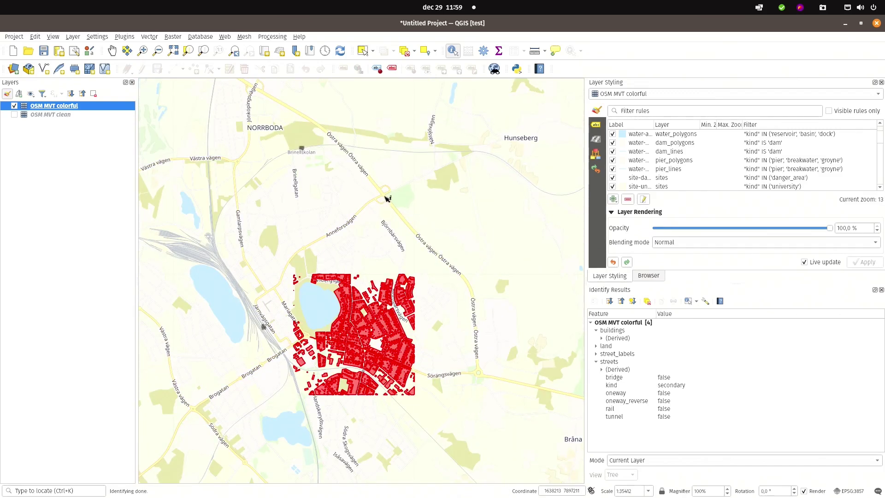
- Identify the Annefors junction and expand its secondary street and bicycle path attributes
click(385, 198)
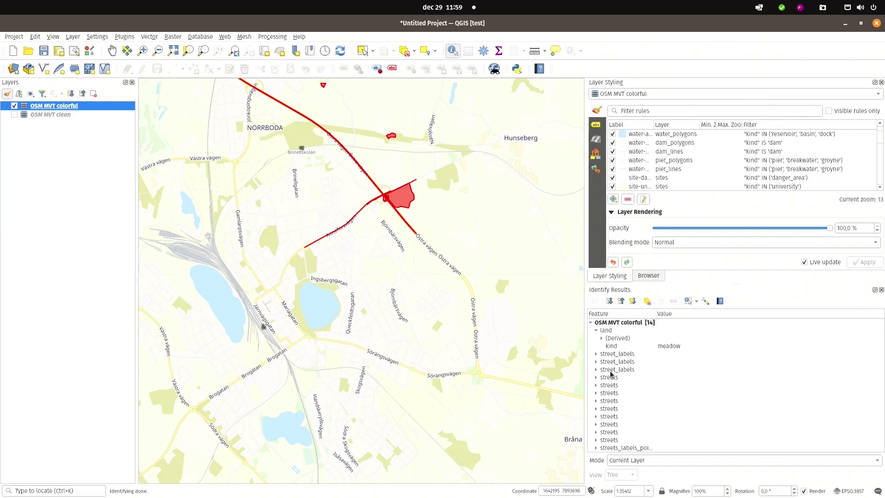
scroll(346, 188, down, 1)
scroll(348, 195, up, 3)
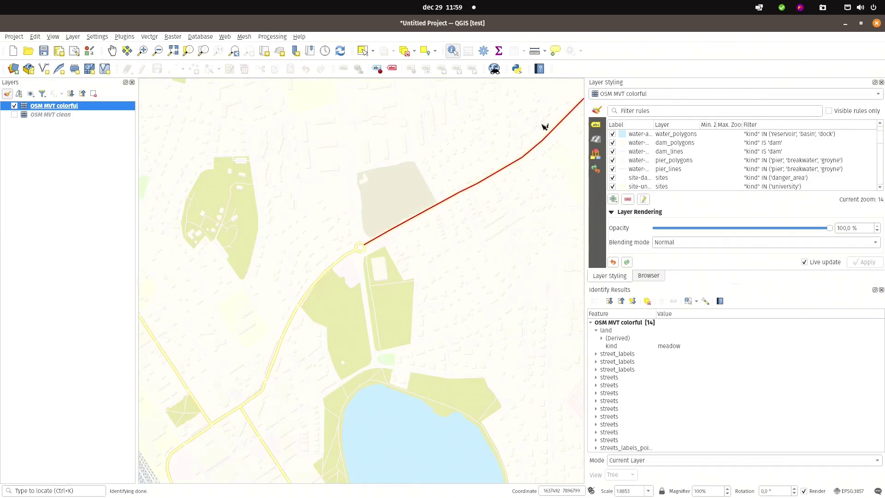
drag(545, 127, 438, 168)
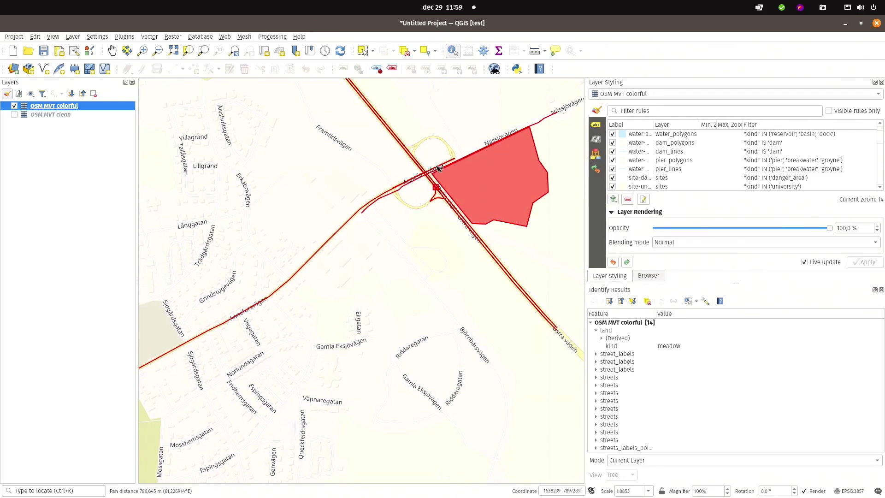
click(438, 168)
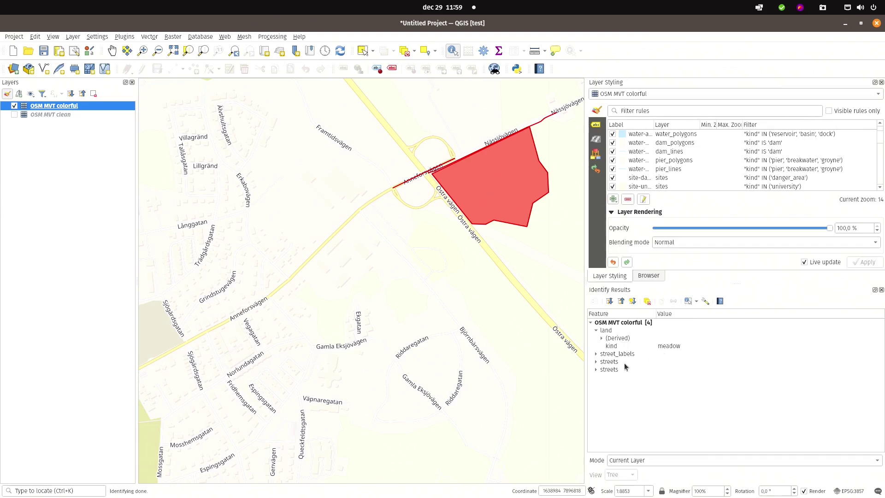
click(596, 362)
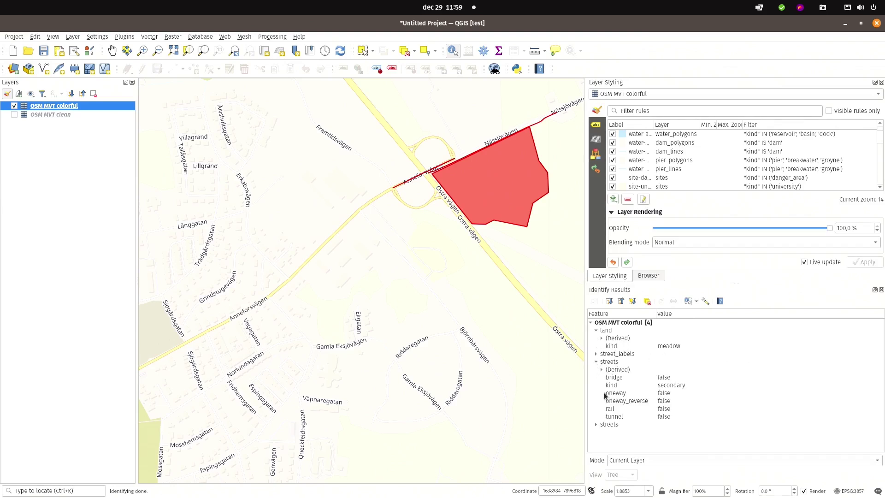
click(597, 425)
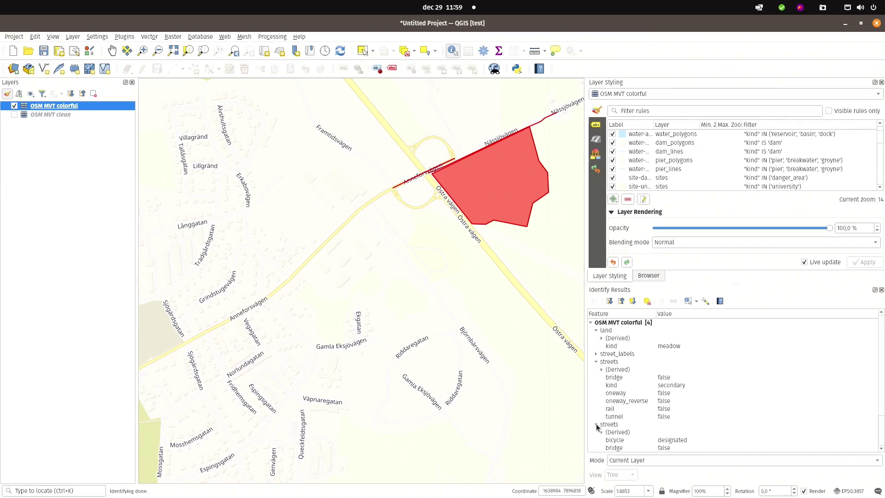
scroll(627, 400, down, 2)
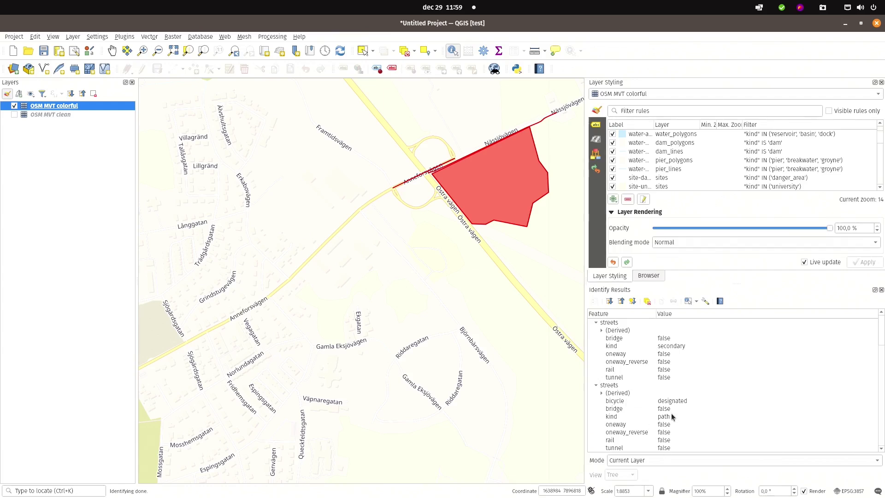
scroll(655, 347, up, 2)
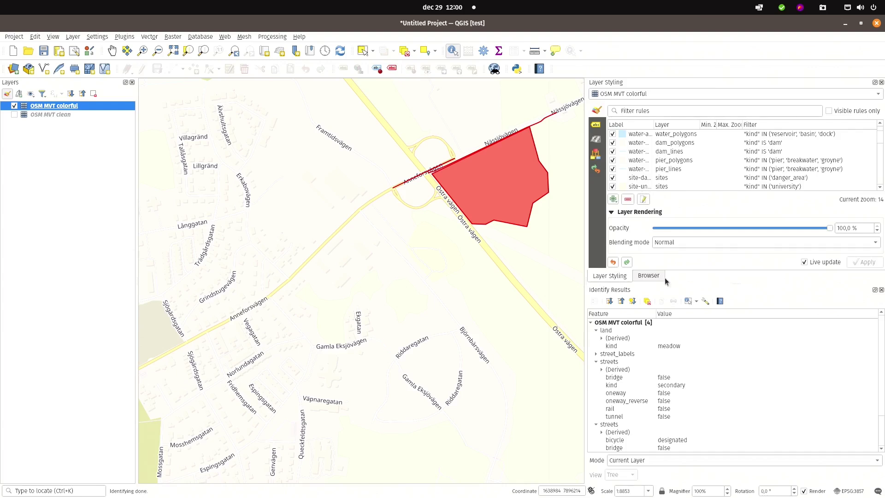
- Move the tunnel path rule below the tunnel service rule in Layer Styling
click(882, 290)
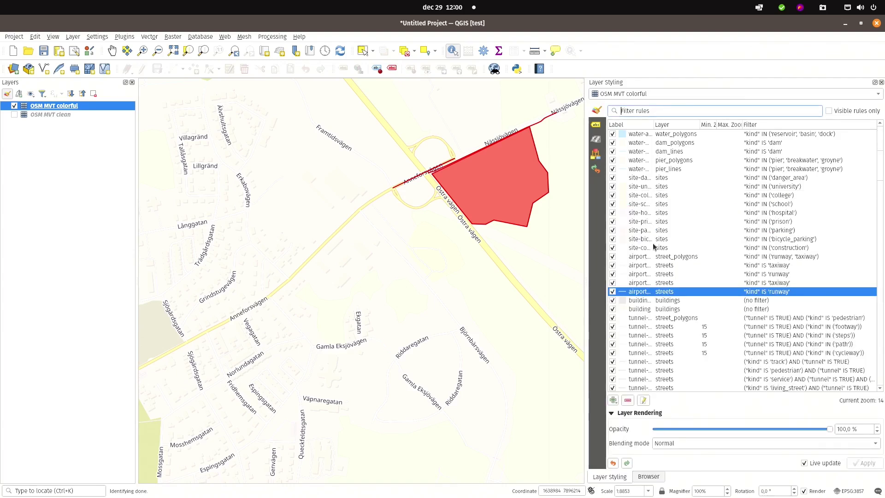
scroll(670, 268, down, 2)
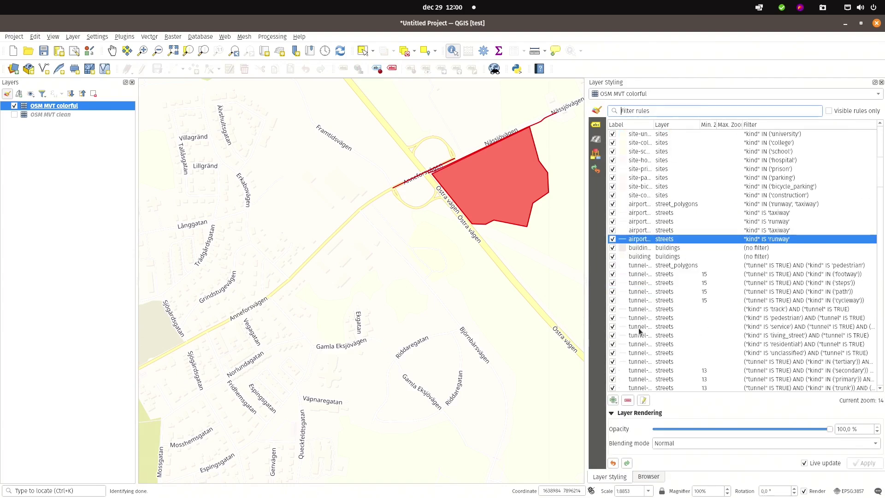
drag(640, 292, 639, 331)
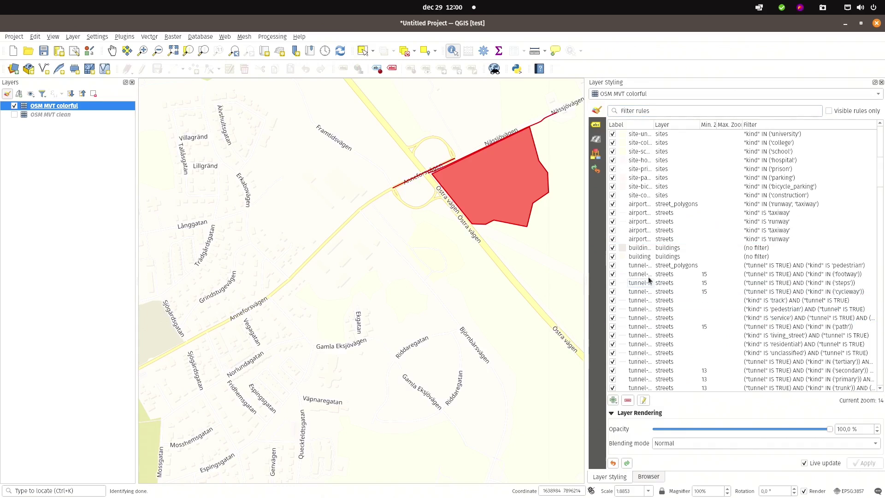
- Pan the map toward Nässjö and hide the OSM MVT colorful layer, leaving the canvas empty
click(528, 326)
scroll(507, 330, up, 1)
scroll(346, 295, down, 6)
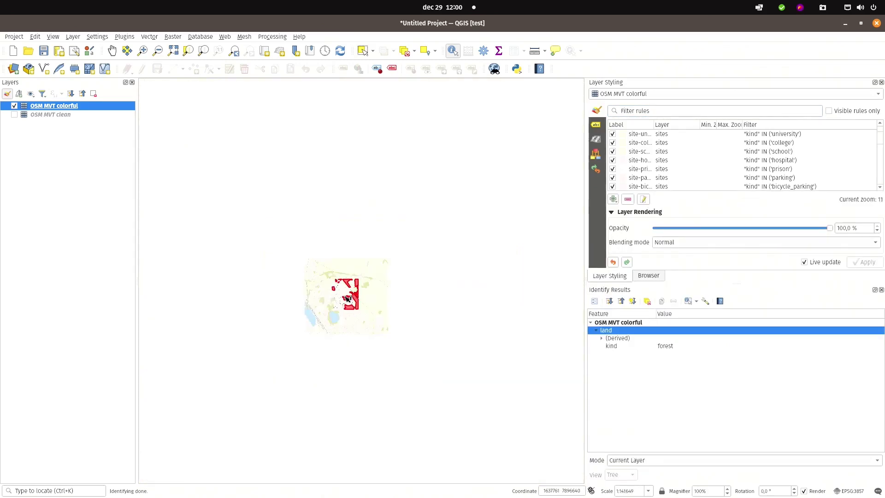
drag(354, 308, 421, 265)
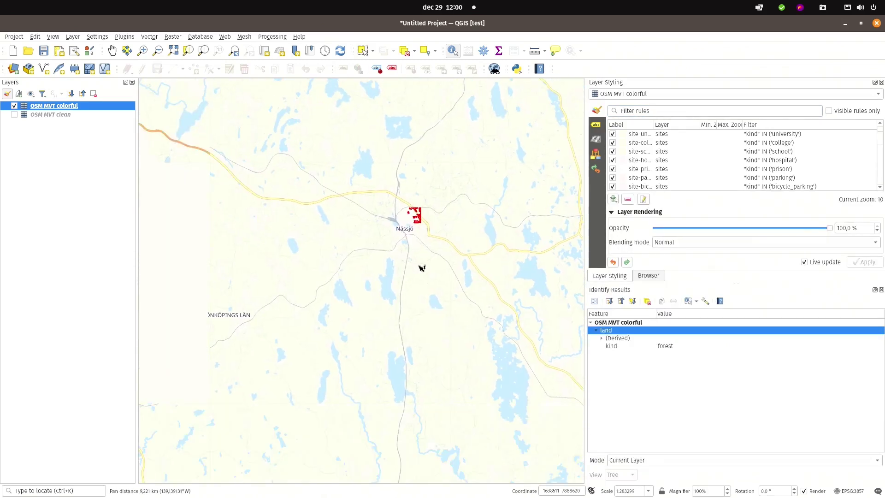
click(68, 270)
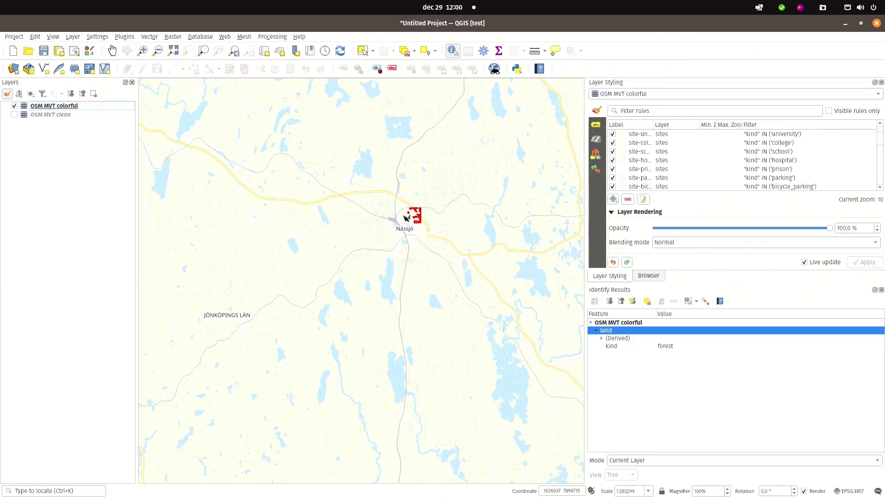
click(882, 290)
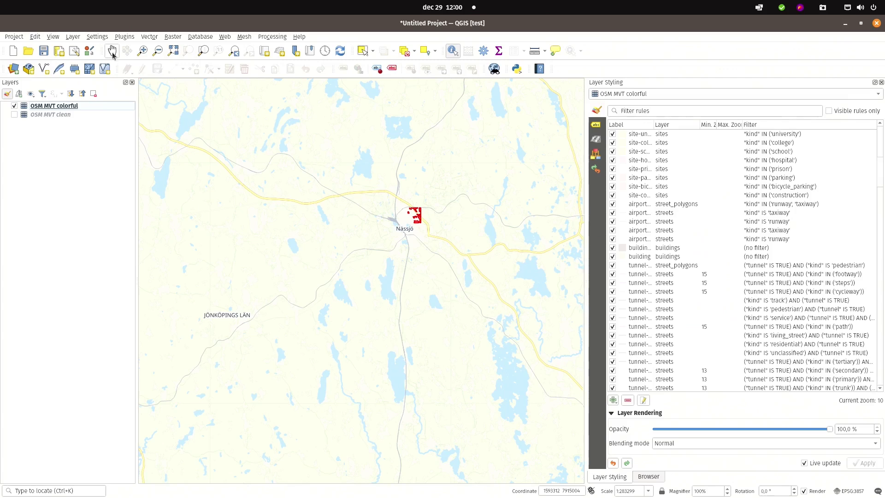
click(112, 51)
drag(377, 275, 348, 336)
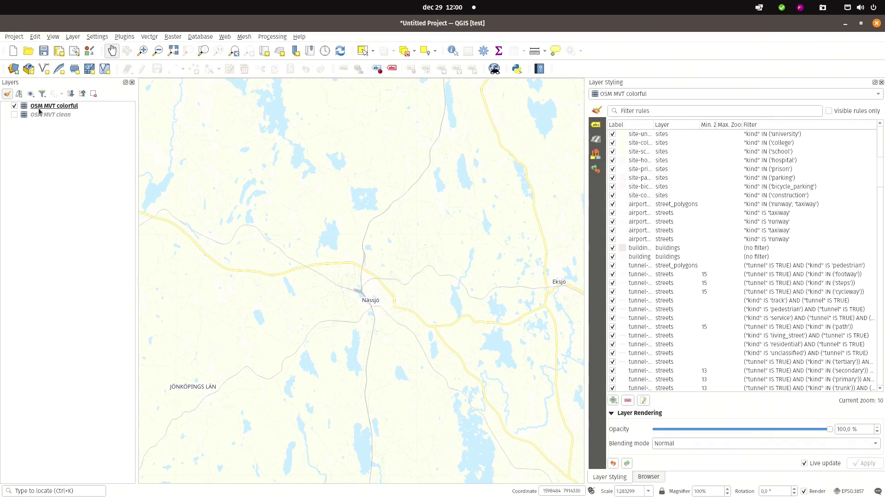
click(15, 105)
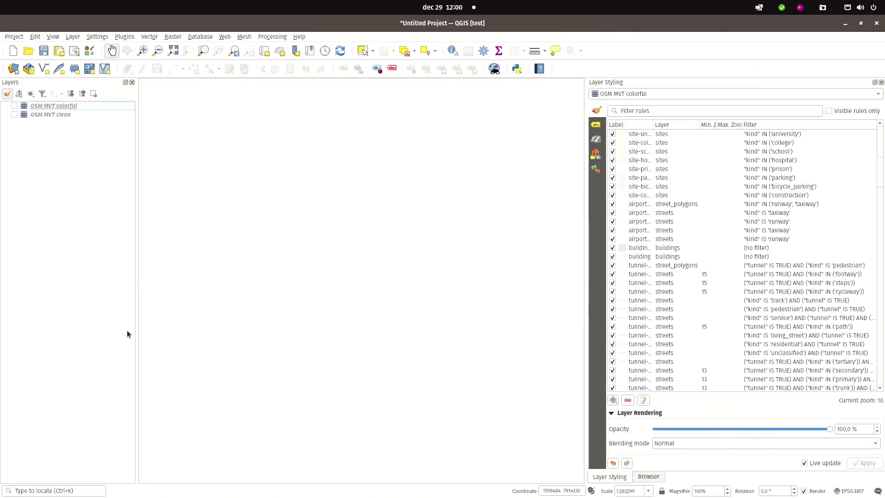
- Load plugins.qgis.org in the web browser
key(alt+Tab)
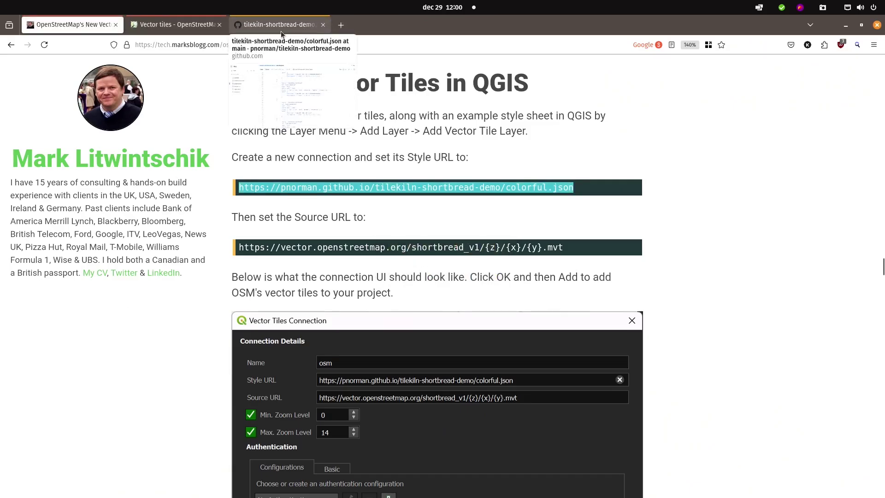
click(281, 31)
click(294, 45)
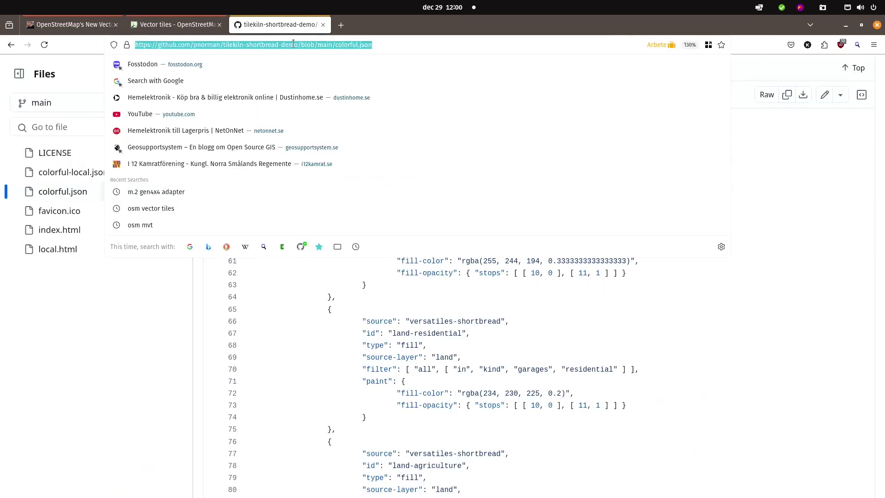
text(plugins.qgis.org/)
key(Return)
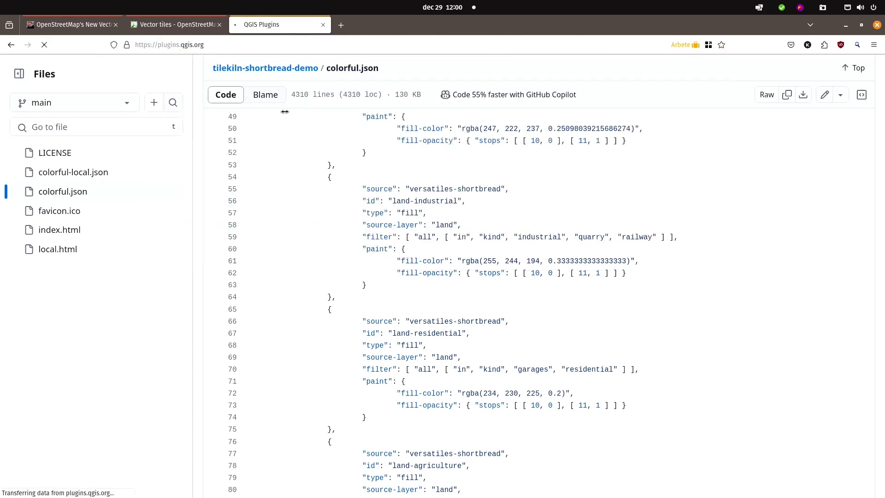
- Download the 'OpenStreetMap MVT - simple example' layer definition file from the Hub and show its folder
click(413, 77)
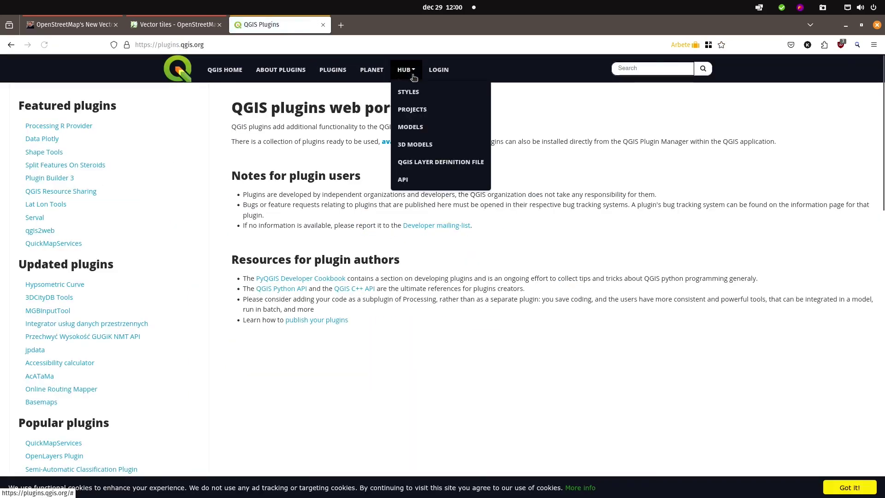
click(447, 162)
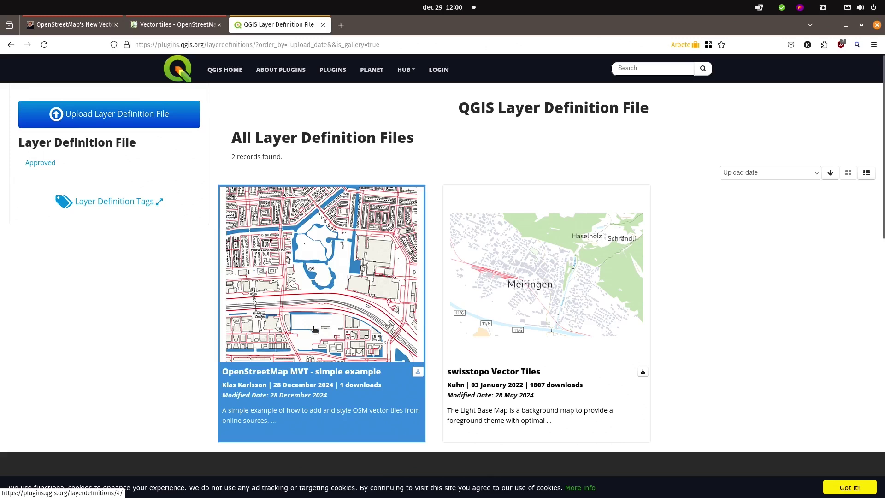
click(417, 372)
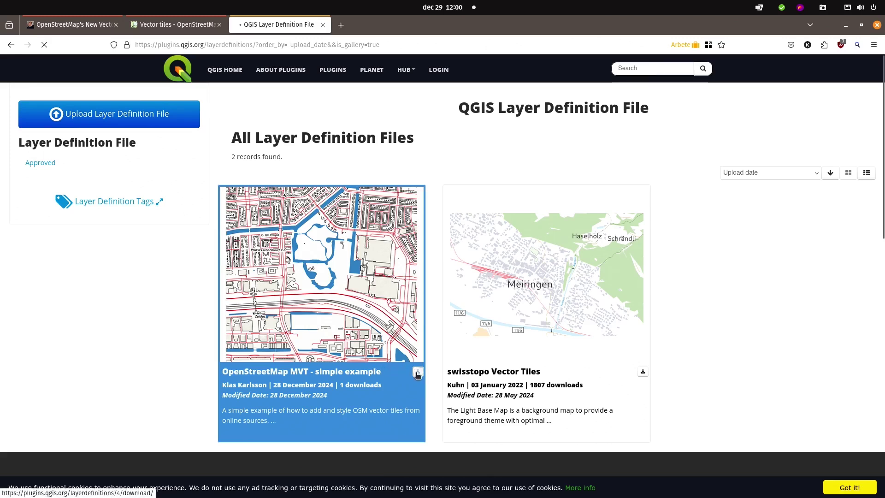
click(785, 69)
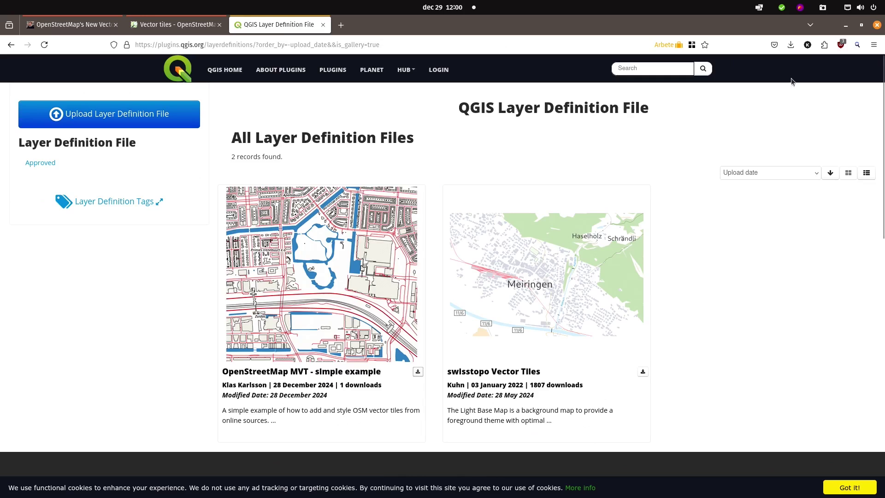
- Extract the downloaded zip and open the folder holding license.txt and OSM_MVT_test_BoaAFb4.qlr
right_click(243, 93)
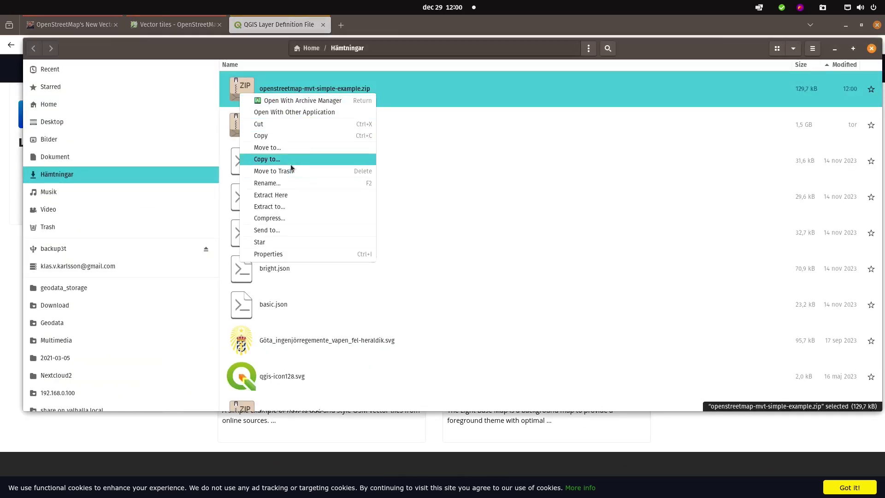
click(298, 195)
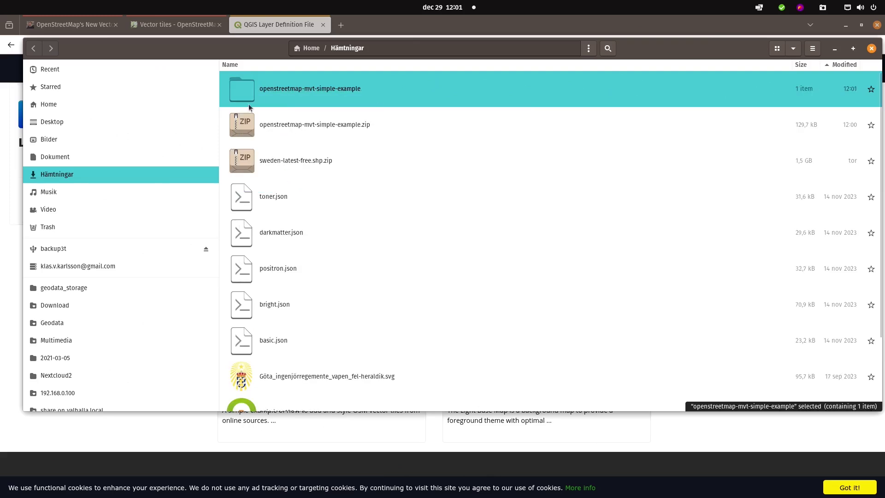
double_click(247, 96)
double_click(247, 95)
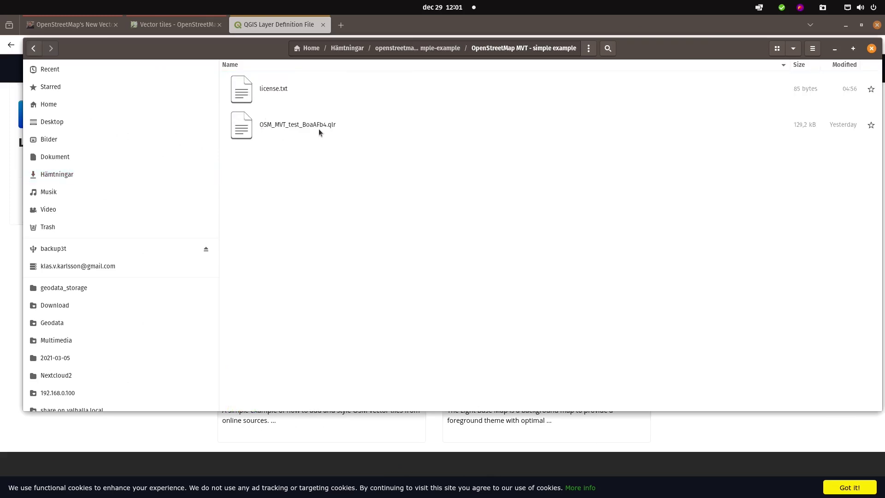
key(alt+Tab)
key(alt+Tab)
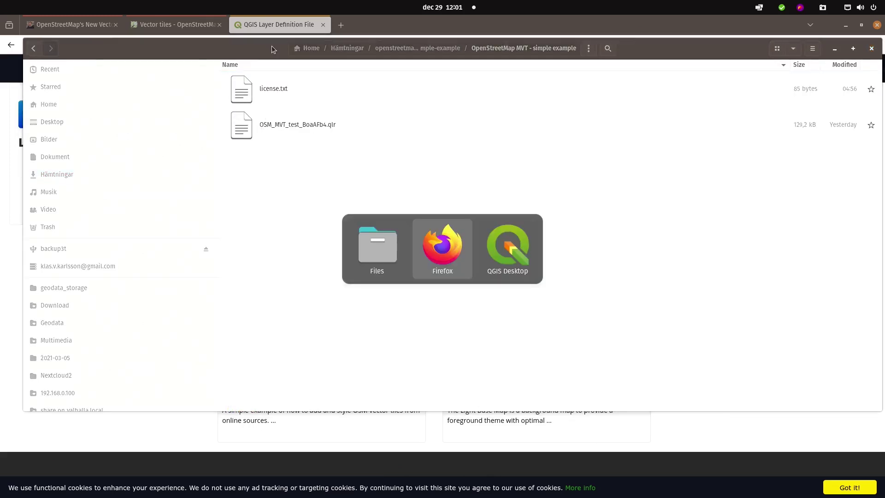
key(alt+Tab)
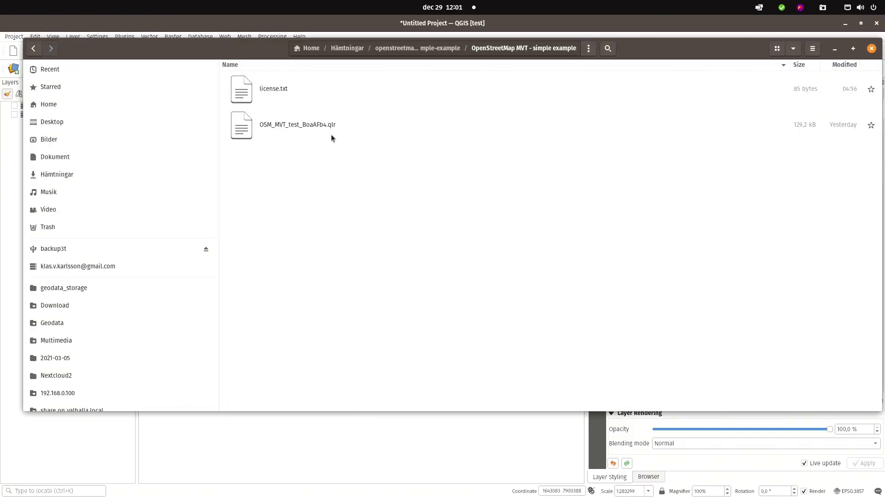
- Drop OSM_MVT_test_BoaAFb4.qlr onto the QGIS map, then zoom and pan to southern Sweden around Växjö
drag(242, 131, 382, 407)
drag(386, 427, 385, 426)
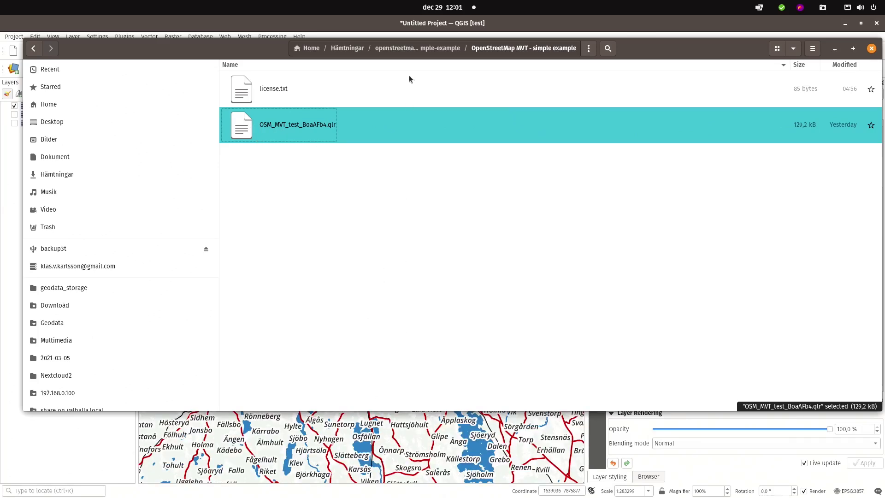
click(390, 34)
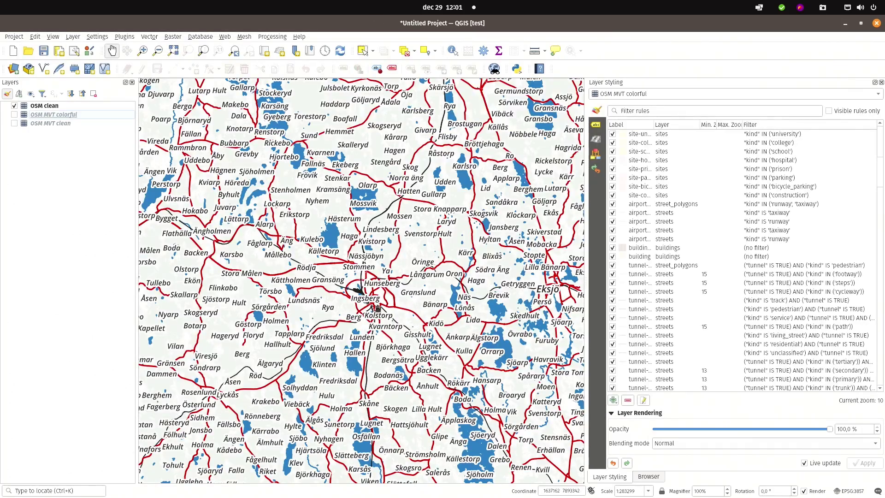
scroll(372, 306, down, 1)
scroll(371, 306, up, 1)
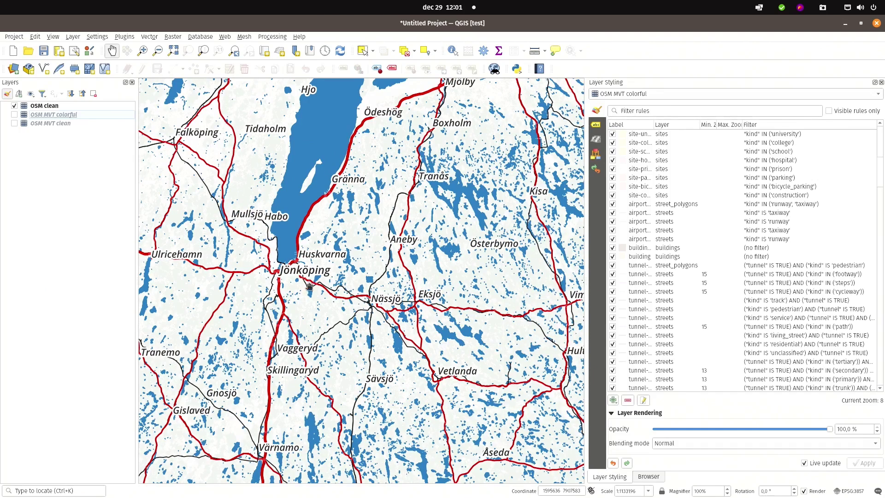
scroll(408, 290, up, 2)
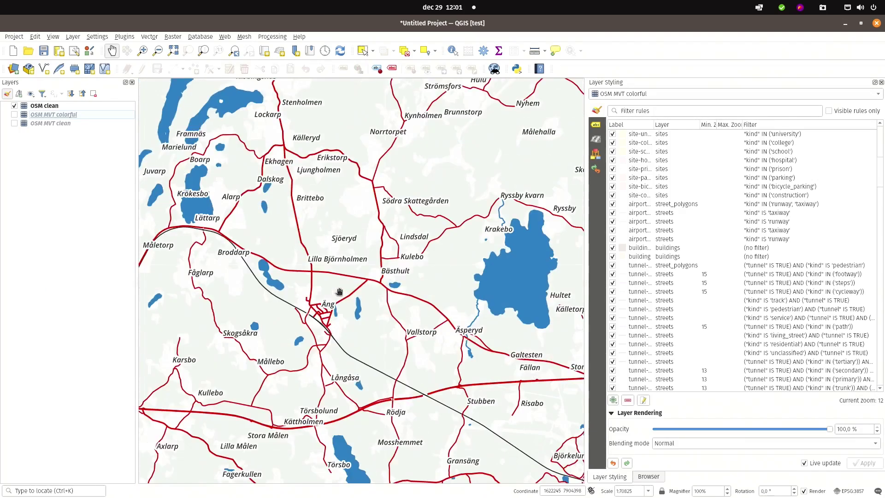
scroll(330, 327, up, 4)
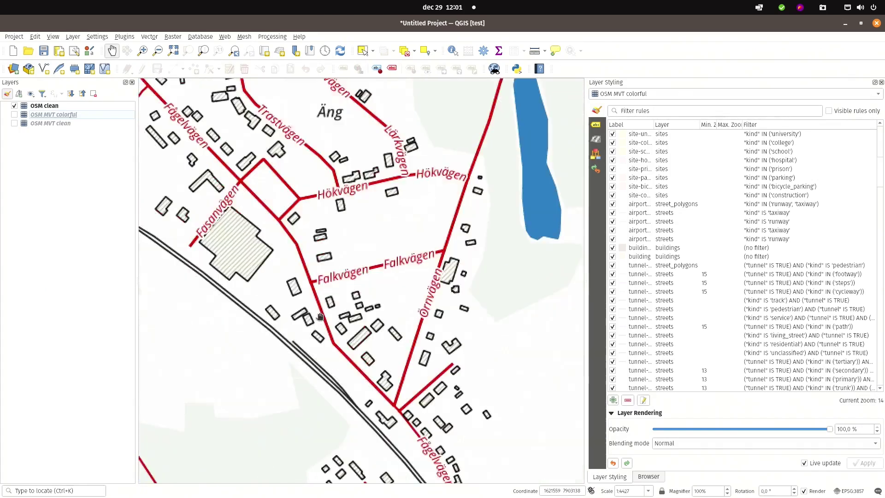
scroll(320, 316, down, 10)
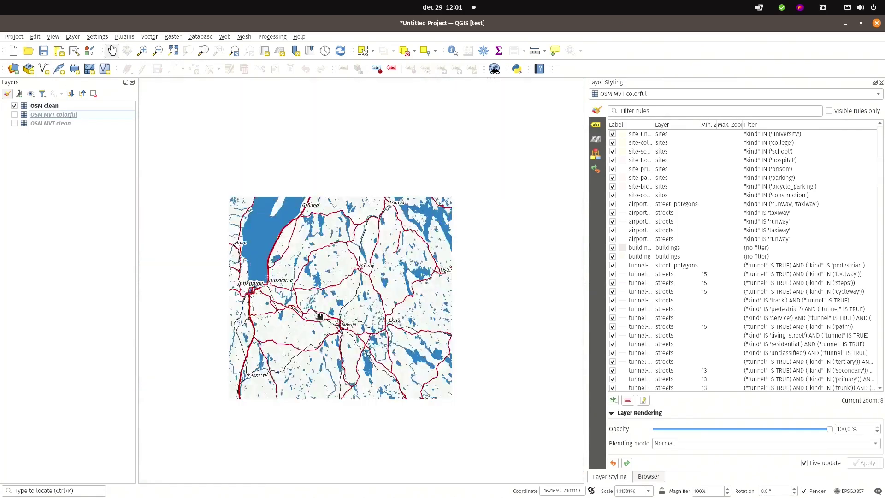
drag(320, 316, 446, 253)
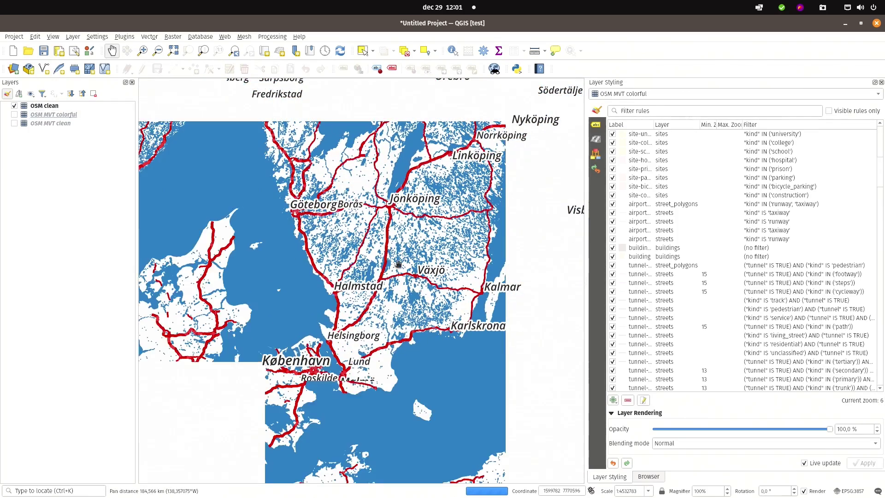
scroll(446, 253, up, 3)
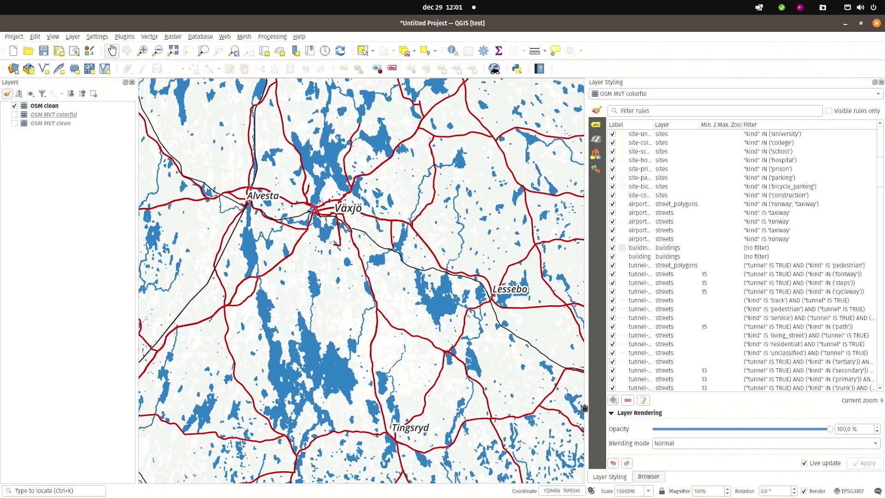
- Show OSM clean's style rules, select Streets, and narrow the Min./Max. Zoom columns to read filters
click(50, 107)
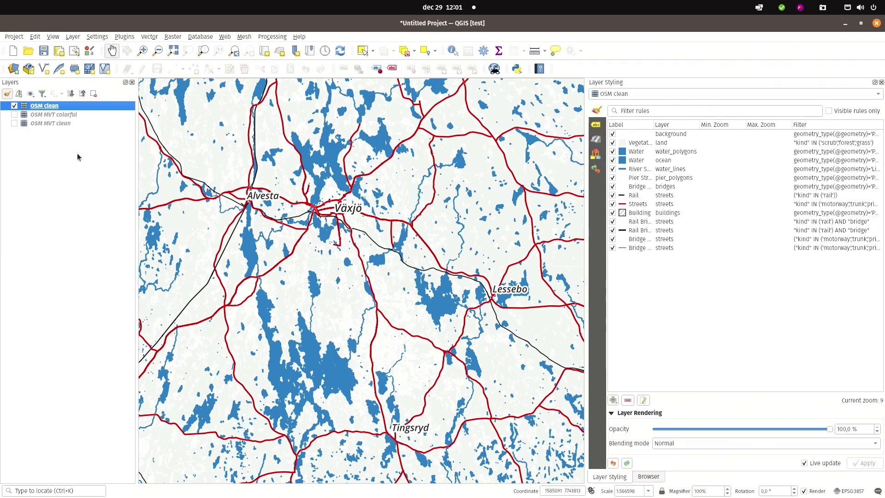
click(67, 116)
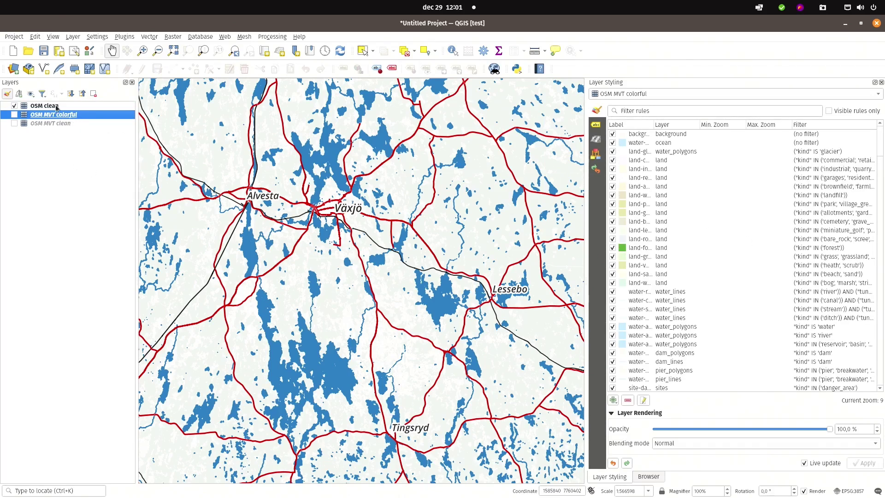
click(54, 108)
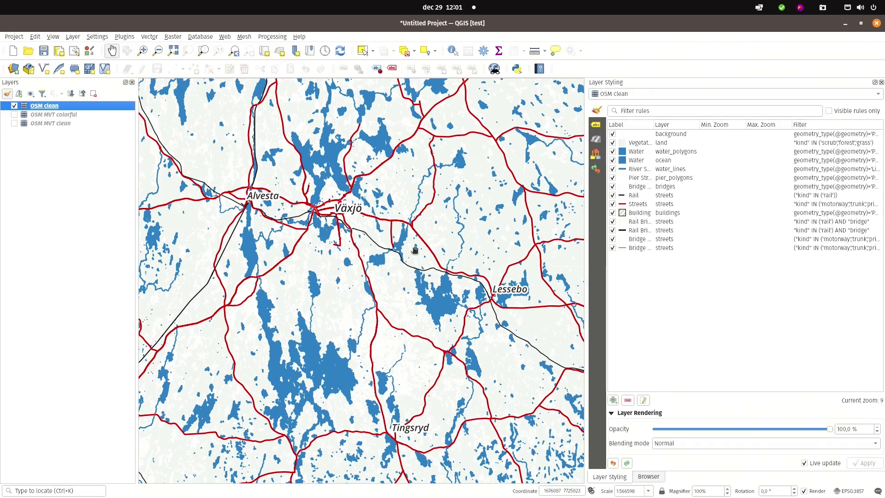
click(638, 205)
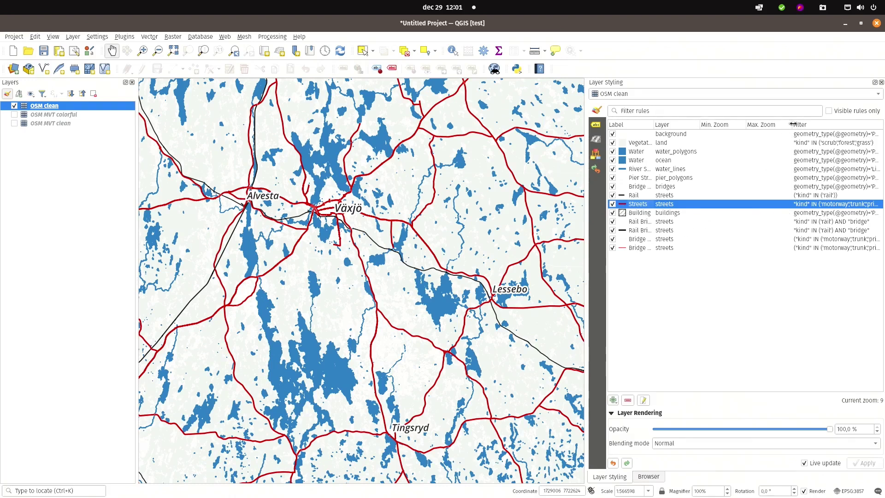
drag(792, 124, 711, 124)
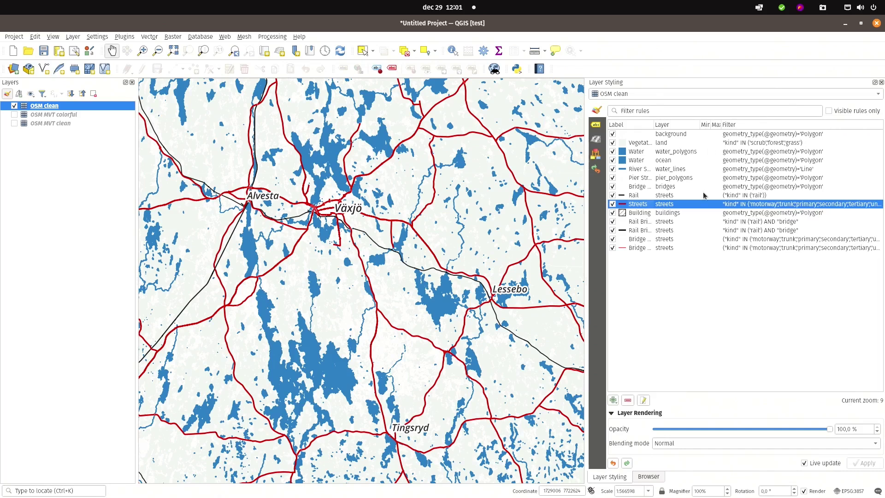
- Delete the green Simple Line layer from the Streets symbol, keeping only the red line
double_click(637, 207)
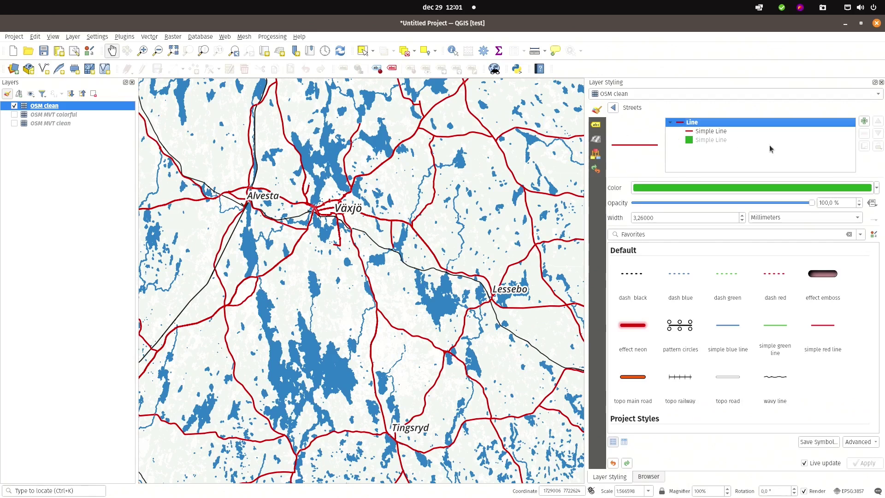
click(726, 141)
click(865, 134)
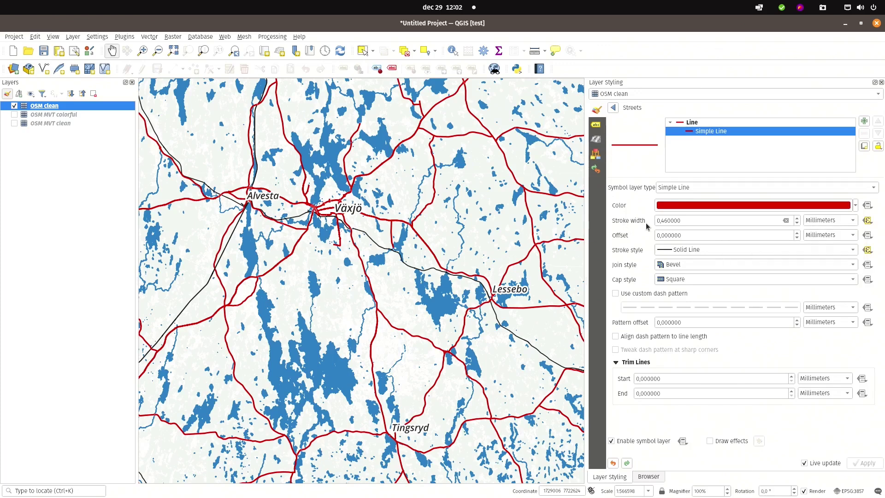
- Pan and zoom the map north to Jönköping near Ekhagen, then open the stroke width override options
drag(371, 273, 484, 213)
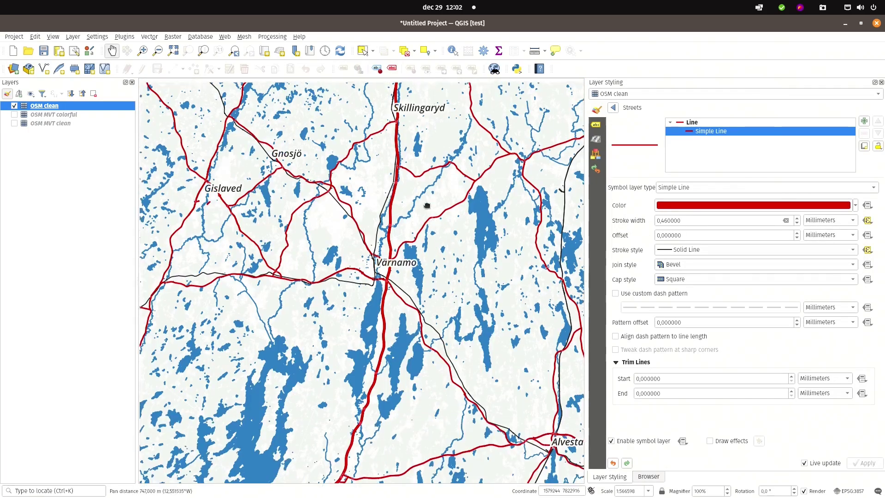
drag(466, 87, 416, 296)
scroll(407, 224, up, 2)
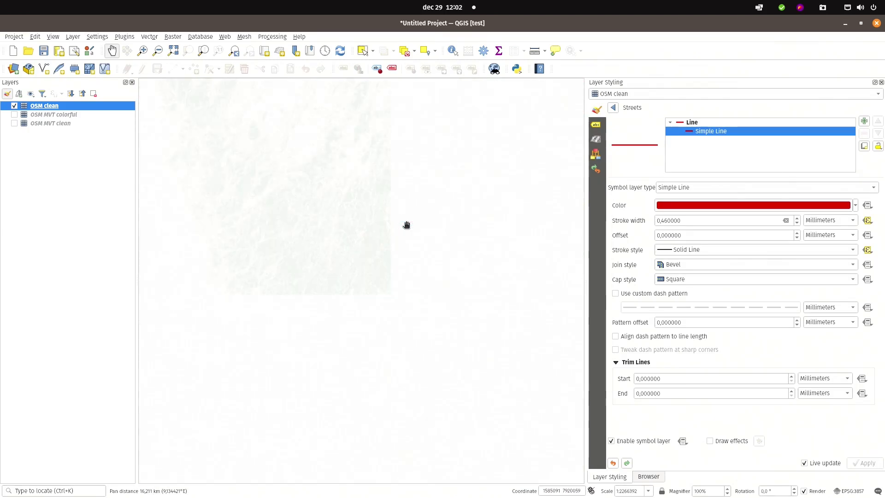
scroll(364, 239, up, 1)
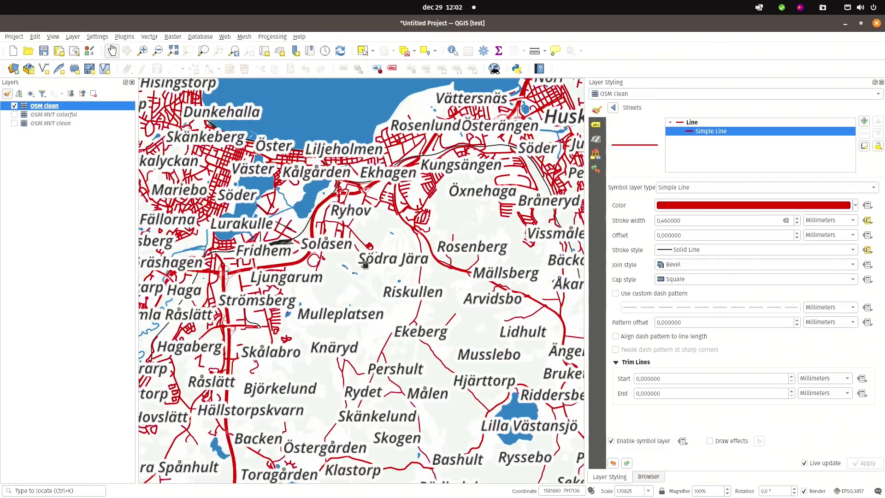
drag(418, 178, 446, 352)
scroll(392, 231, up, 2)
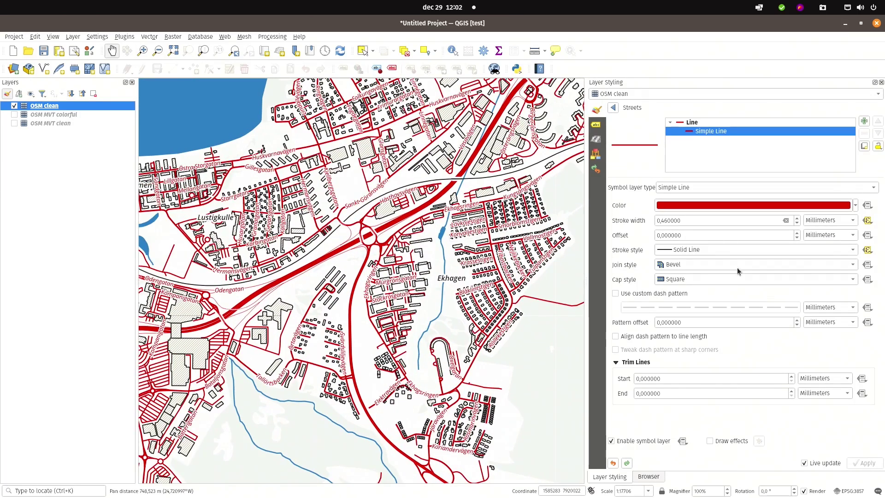
click(867, 220)
- Review the Streets stroke-width CASE expression, highlighting the road kinds list and its 0.8 width
click(770, 326)
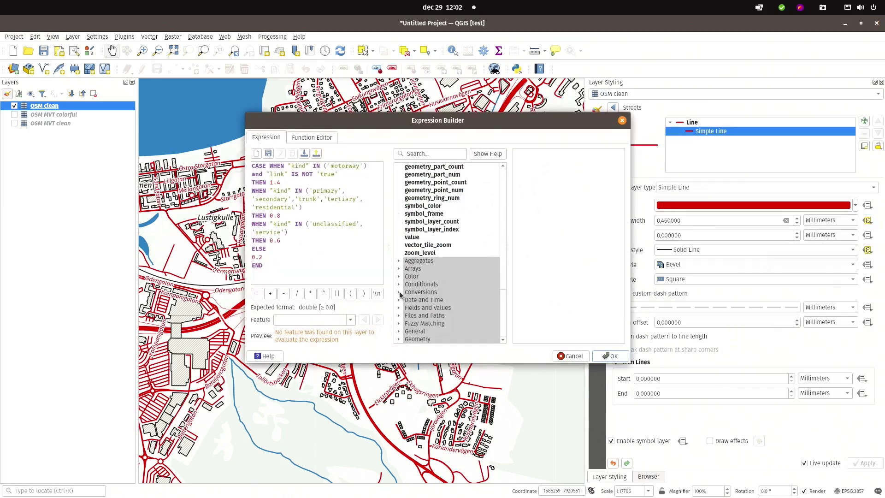
click(399, 308)
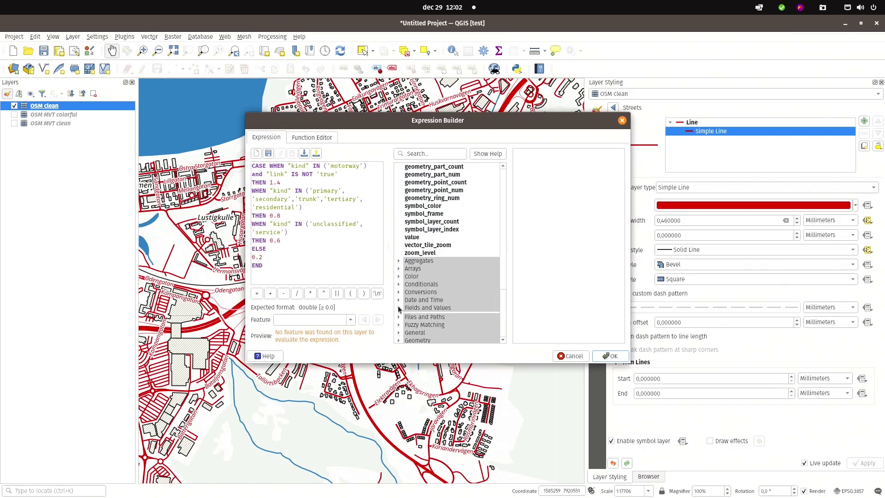
drag(505, 251, 507, 300)
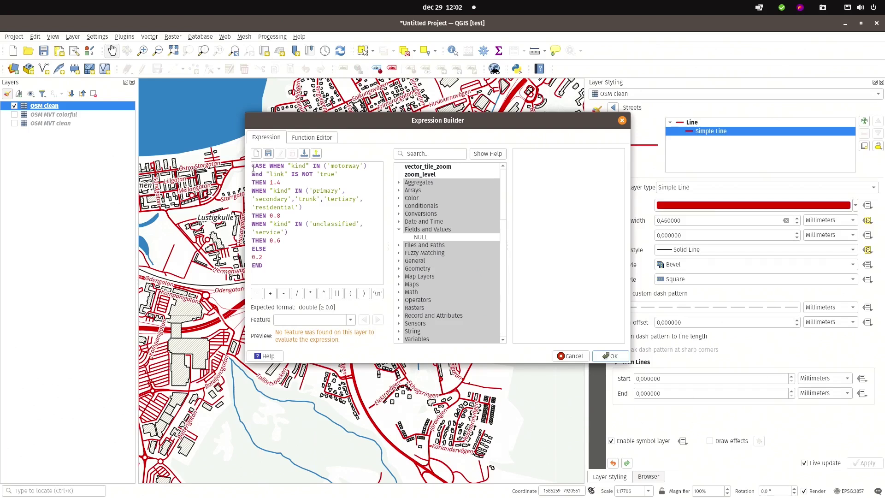
drag(246, 170, 191, 171)
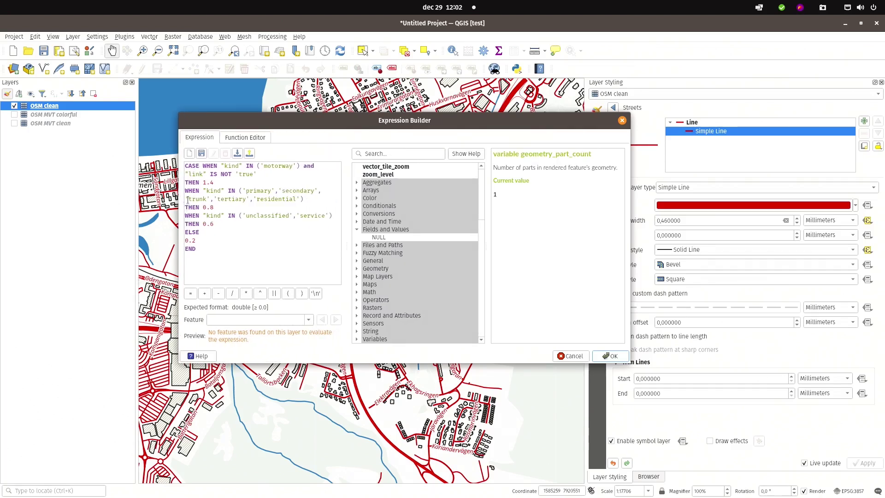
drag(185, 199, 221, 191)
click(244, 191)
drag(245, 190, 300, 199)
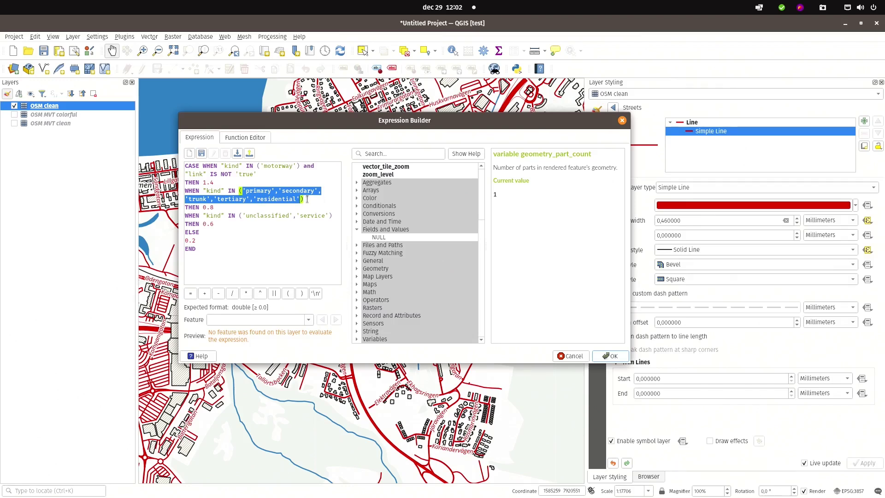
double_click(205, 207)
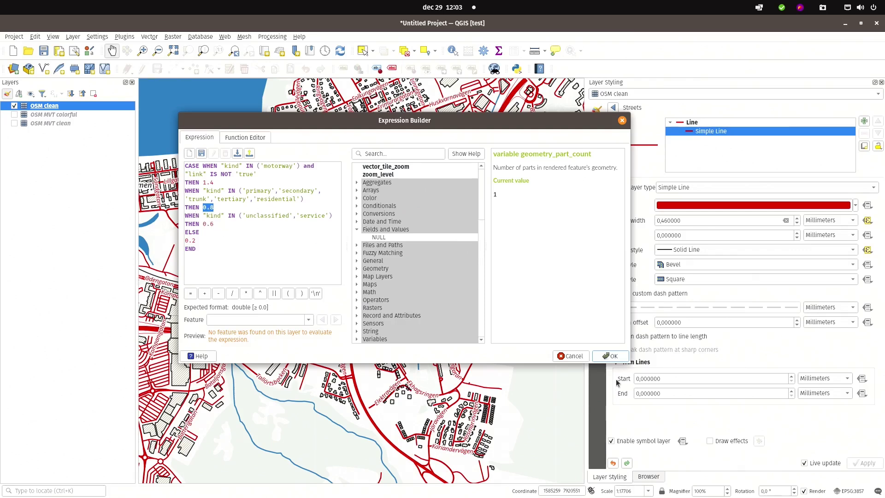
click(571, 357)
drag(576, 363, 636, 349)
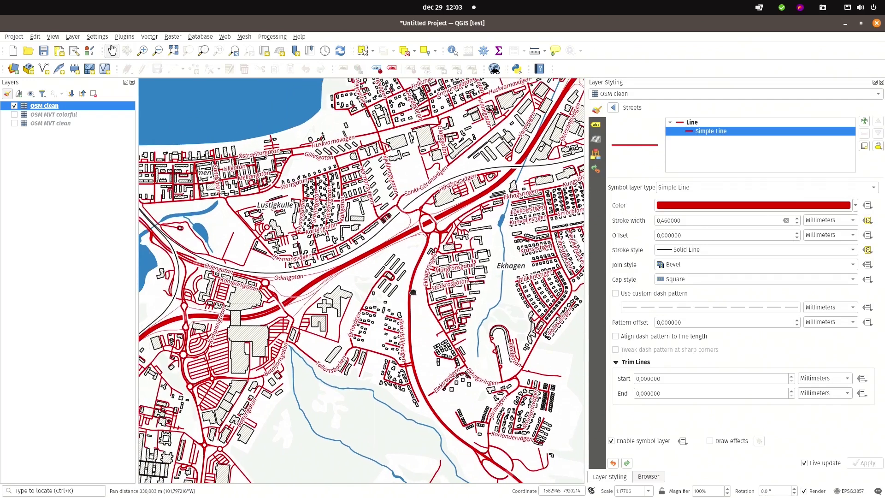
- Open the place_labels label rule's text settings and inspect its name value without changing it
click(596, 126)
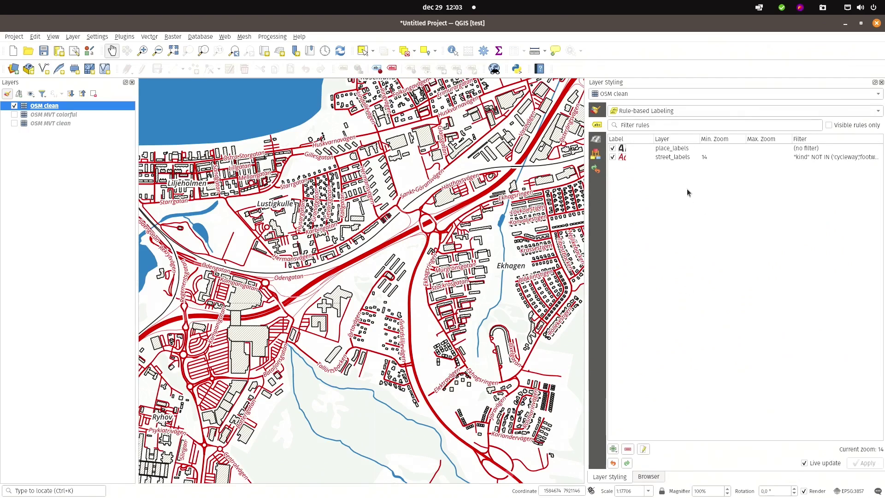
click(634, 149)
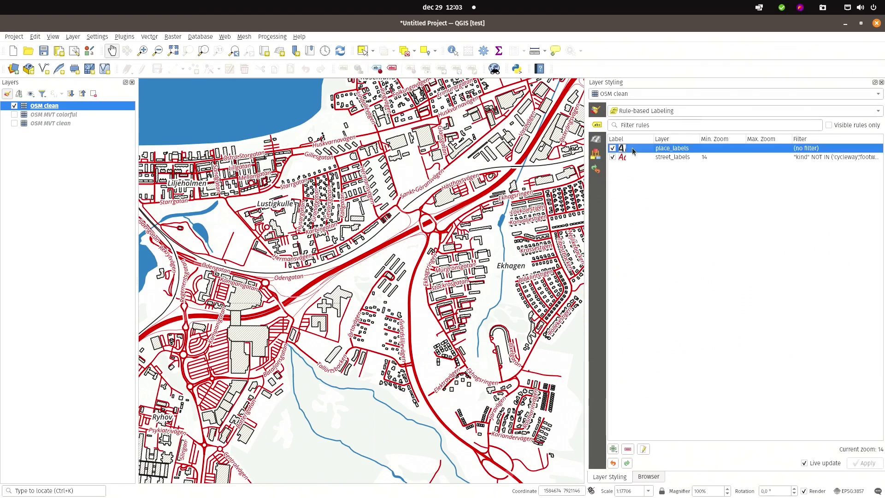
double_click(634, 150)
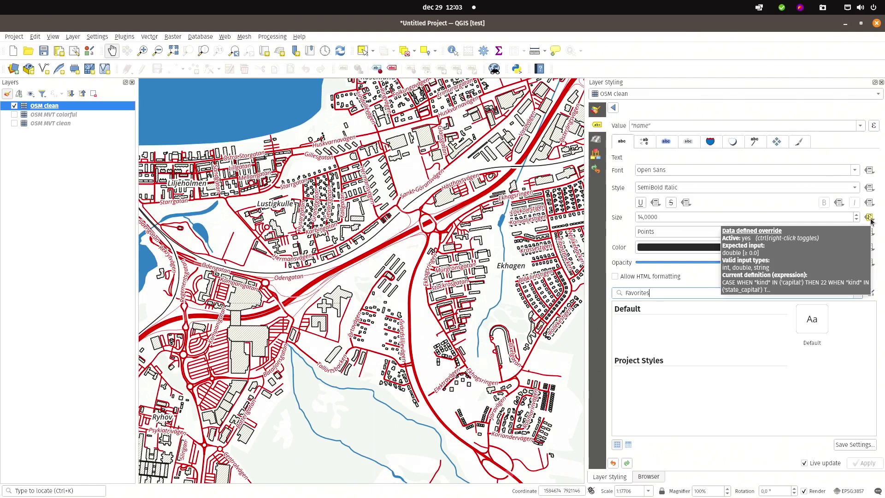
click(658, 124)
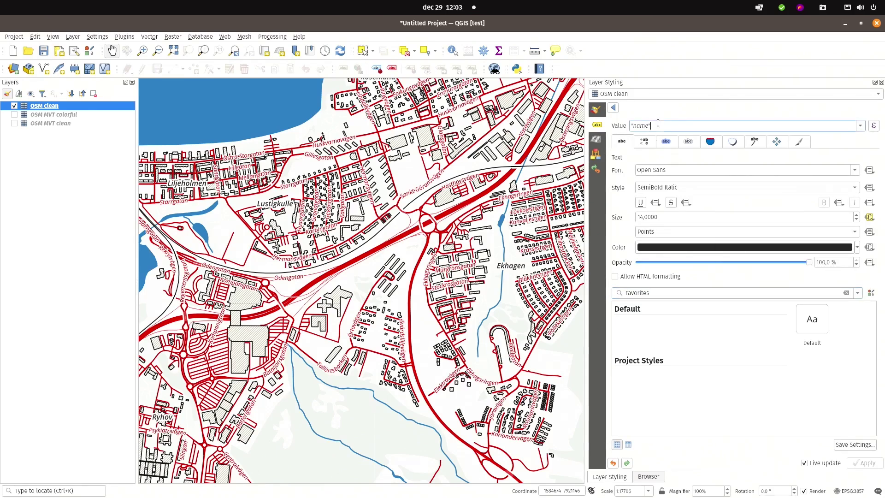
key(ctrl+a)
click(646, 133)
- Pan south of Jönköping and identify features near Lindholmen, expanding their place_labels attributes
scroll(342, 349, down, 2)
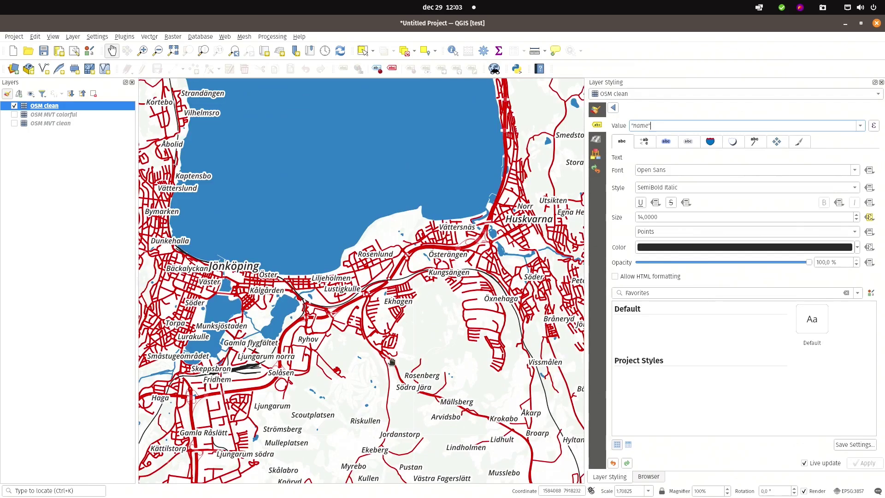
drag(399, 398, 331, 218)
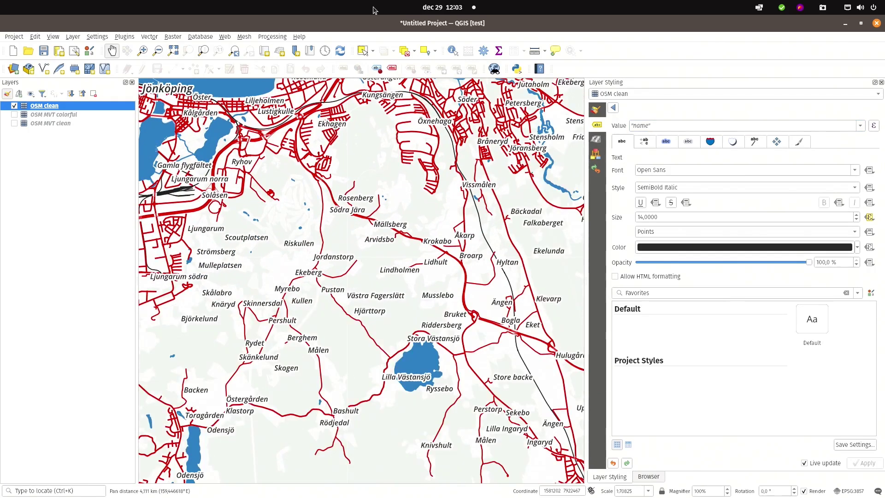
click(453, 51)
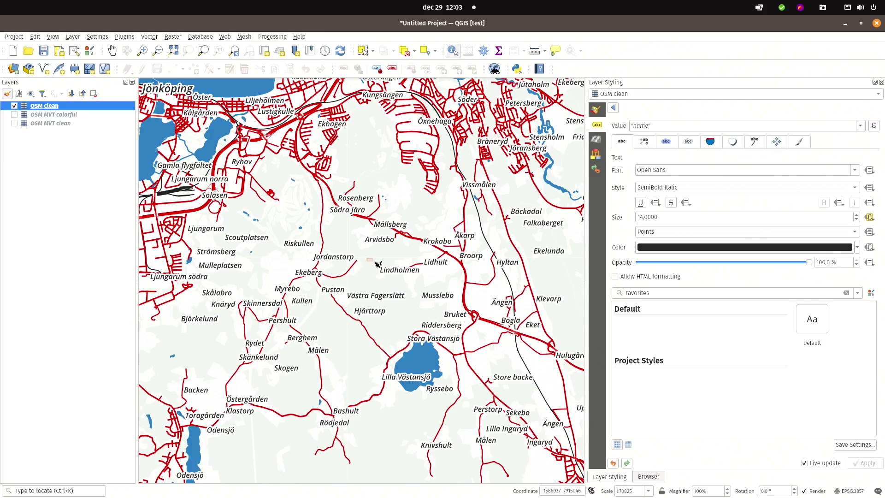
click(428, 286)
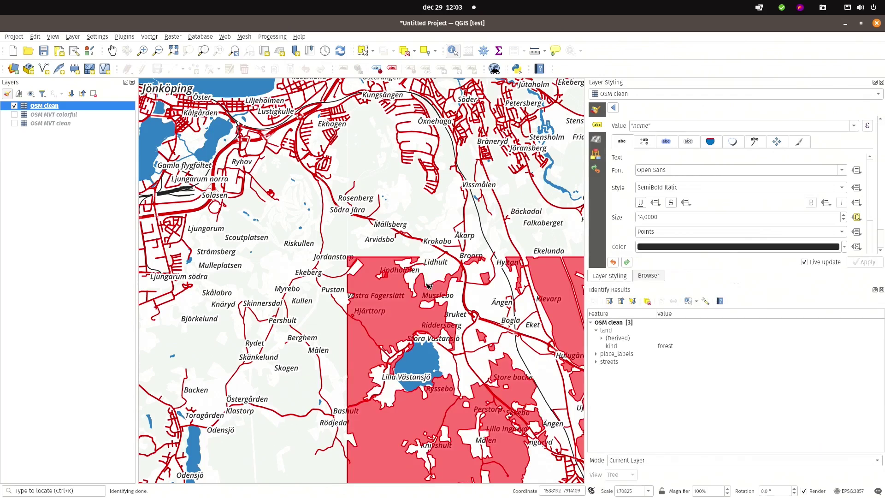
click(596, 354)
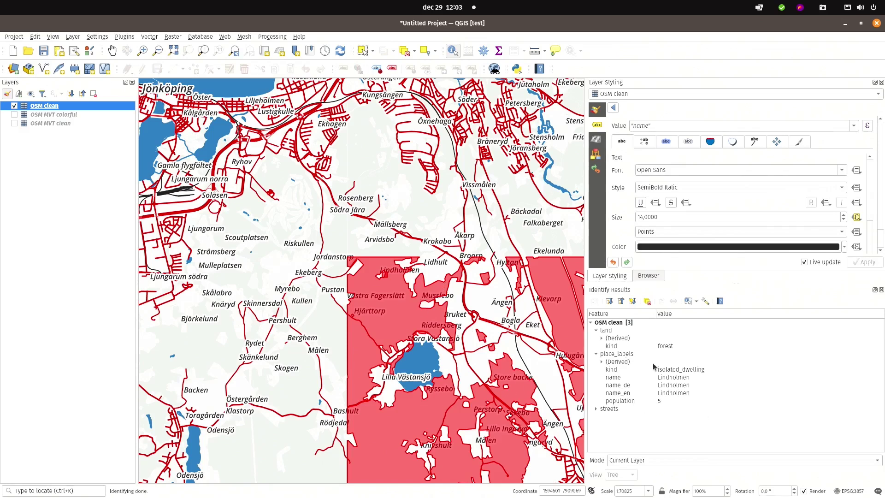
- View the label Size CASE expression that sizes labels by place kind, then close it
click(881, 290)
click(870, 219)
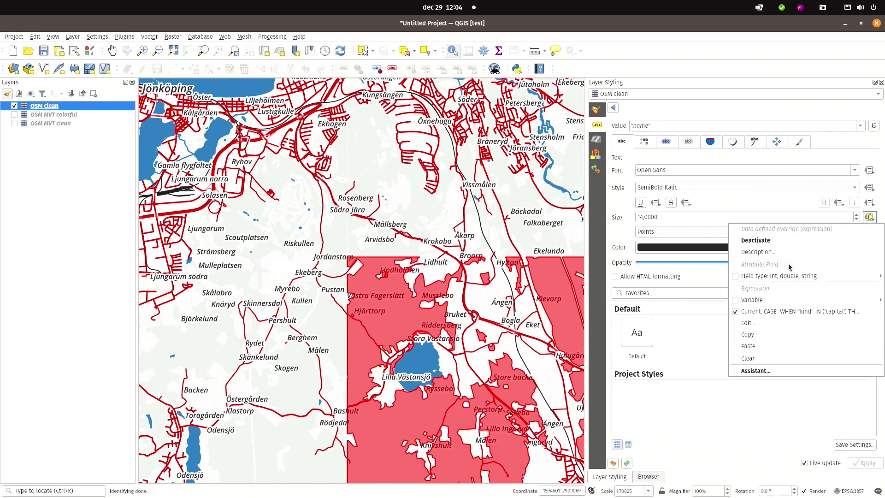
click(767, 324)
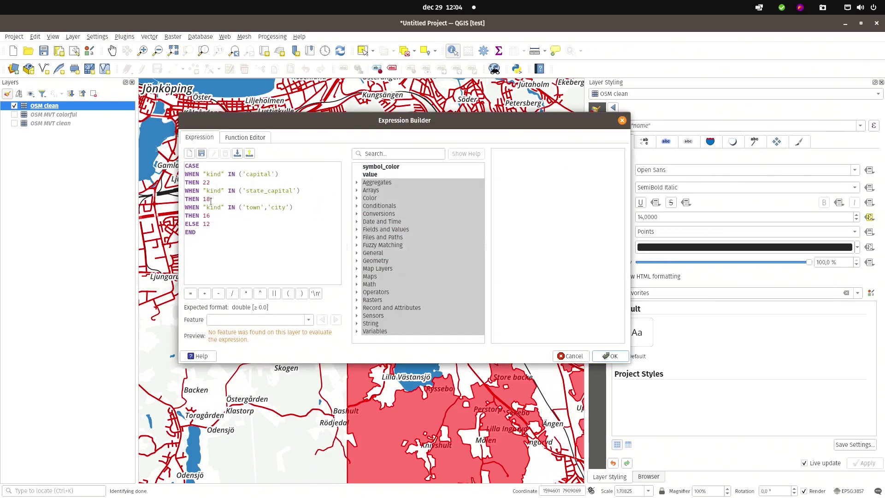
click(623, 121)
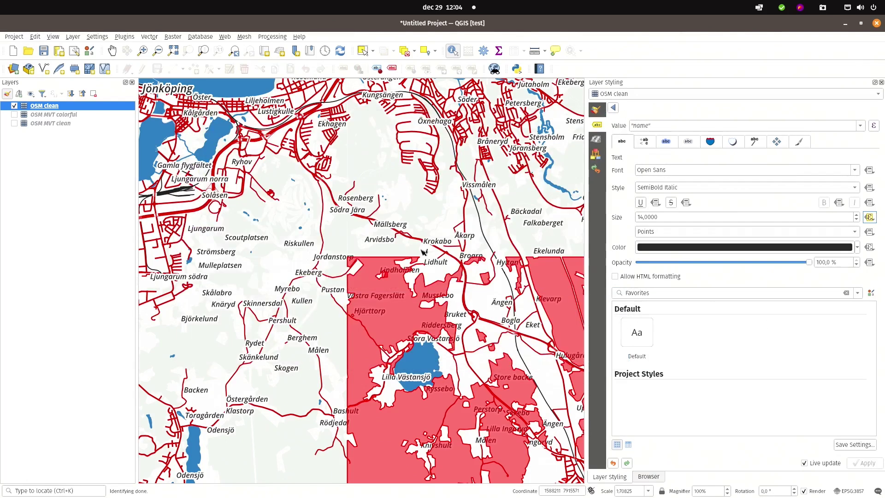
- Identify the forest north of Lindholmen, then return to panning and zooming the map
click(390, 248)
click(112, 50)
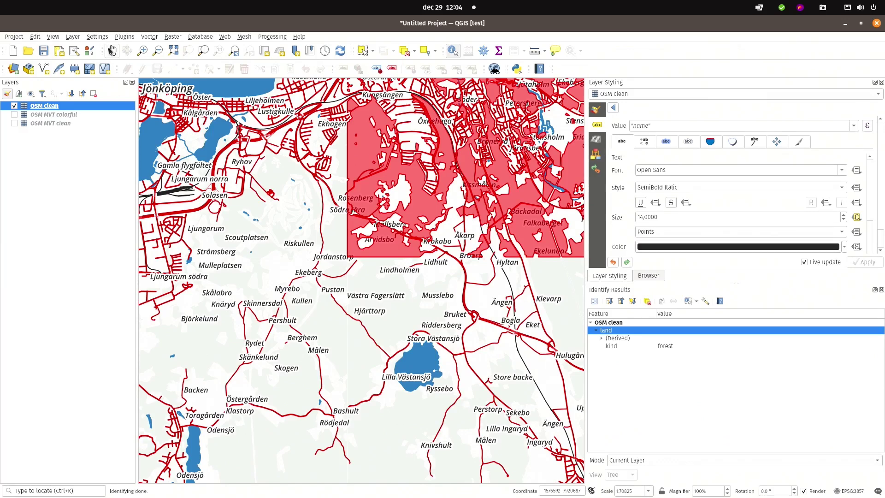
scroll(376, 289, down, 2)
scroll(362, 255, up, 3)
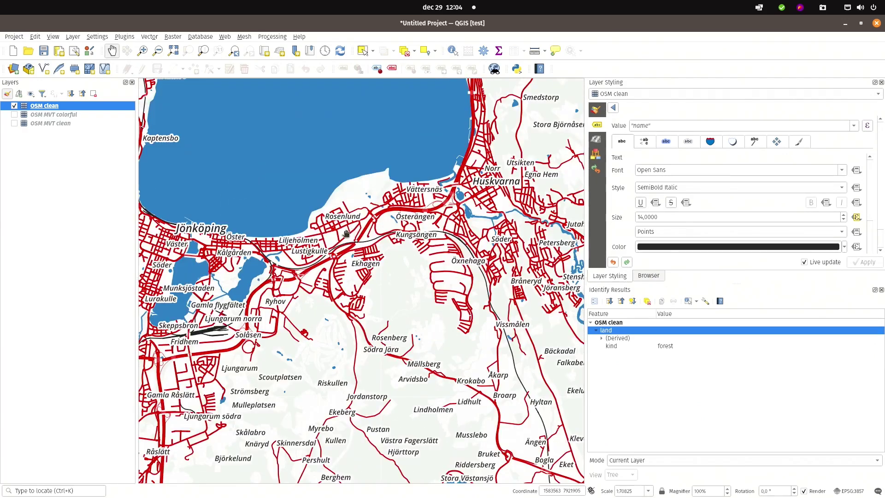
- Show OSM clean's Symbology rules and zoom to Ekhagen's named streets like Hagtornsgatan and Murgrönsgatan
click(882, 290)
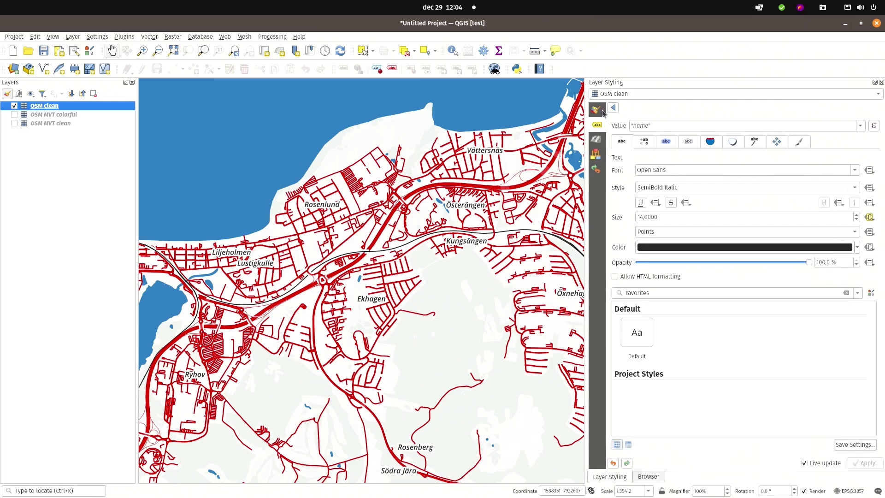
click(603, 113)
drag(351, 307, 420, 314)
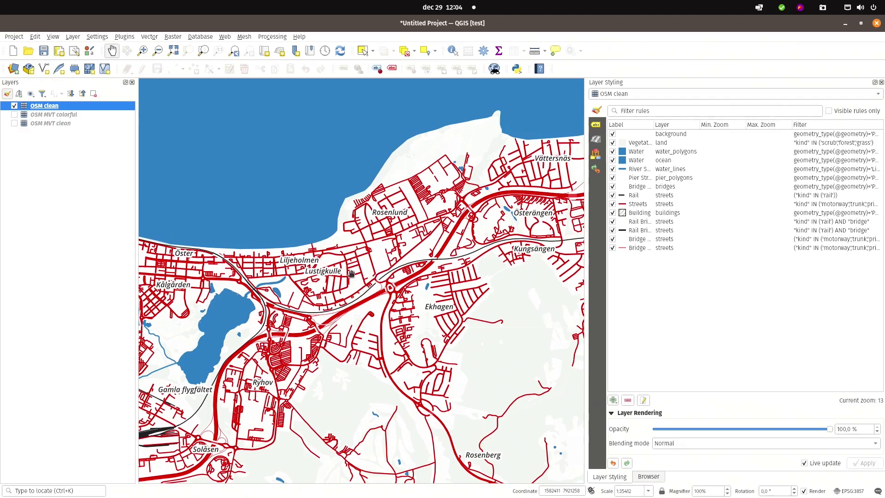
scroll(351, 273, up, 1)
scroll(448, 328, up, 1)
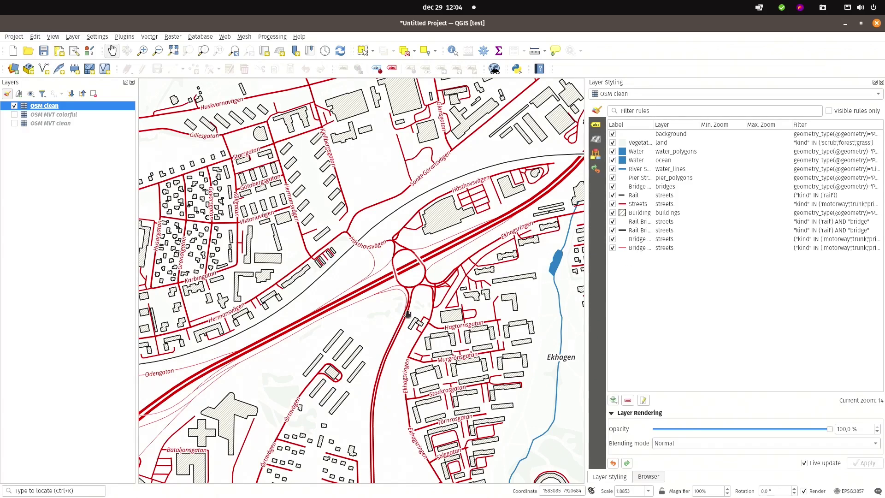
drag(409, 309, 335, 330)
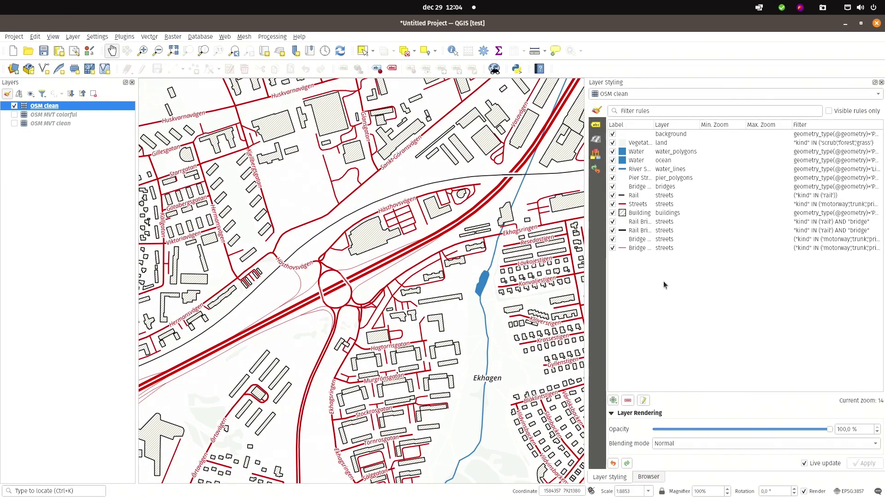
click(640, 240)
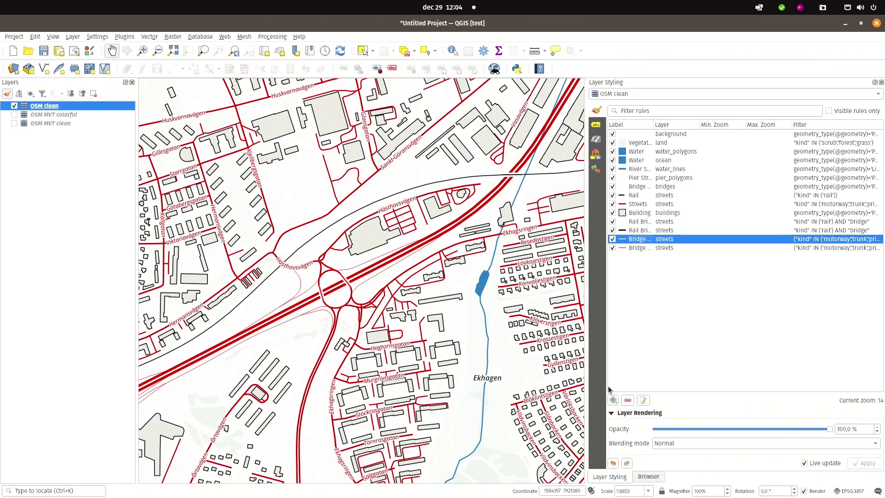
click(631, 207)
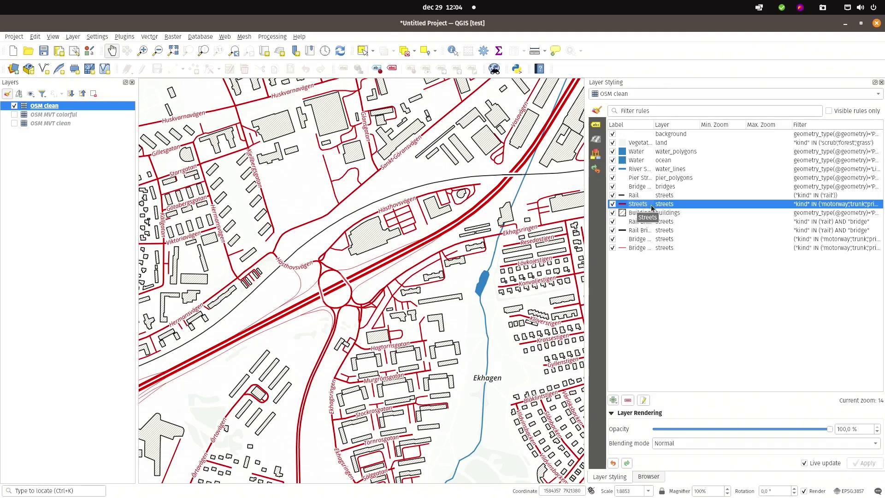
click(636, 240)
click(637, 249)
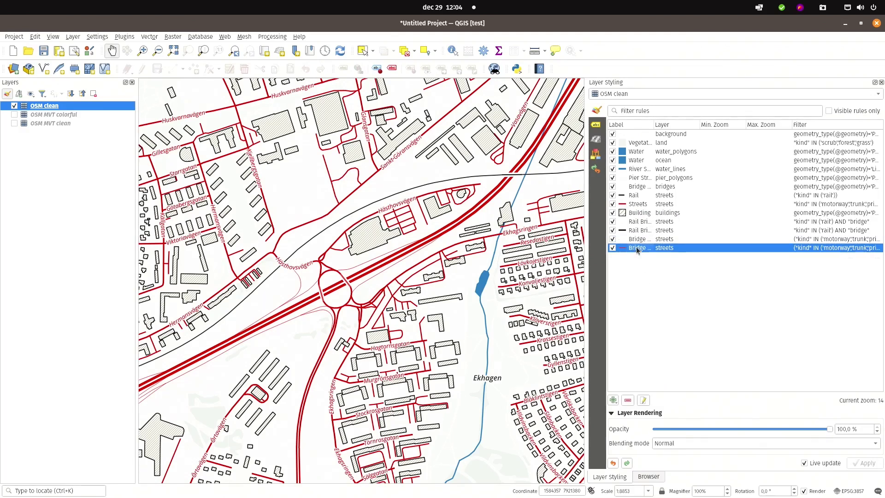
click(612, 249)
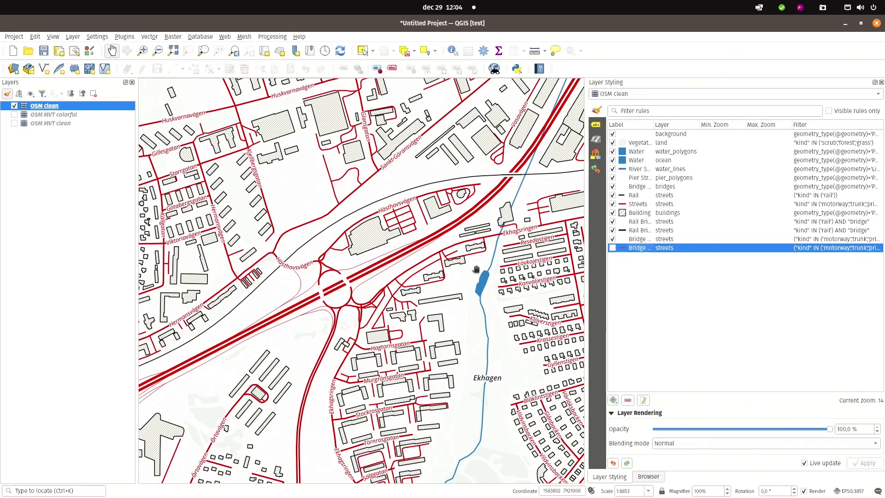
click(613, 249)
mouse_move(398, 333)
mouse_down()
mouse_move(438, 196)
mouse_move(450, 215)
mouse_up()
drag(322, 258, 398, 264)
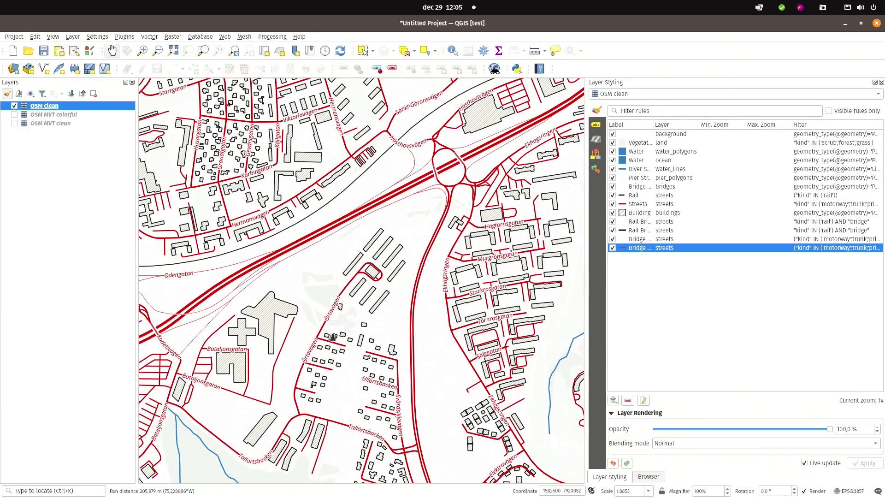
drag(226, 314, 285, 296)
drag(489, 272, 345, 328)
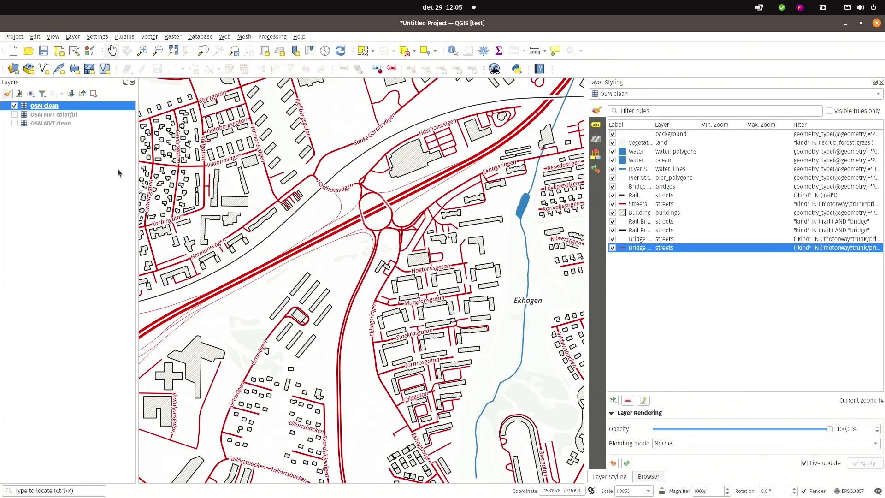
- Find the OSM clean layer's Export > Save as Layer Definition File option, then dismiss it and leave QGIS
right_click(43, 106)
mouse_move(85, 243)
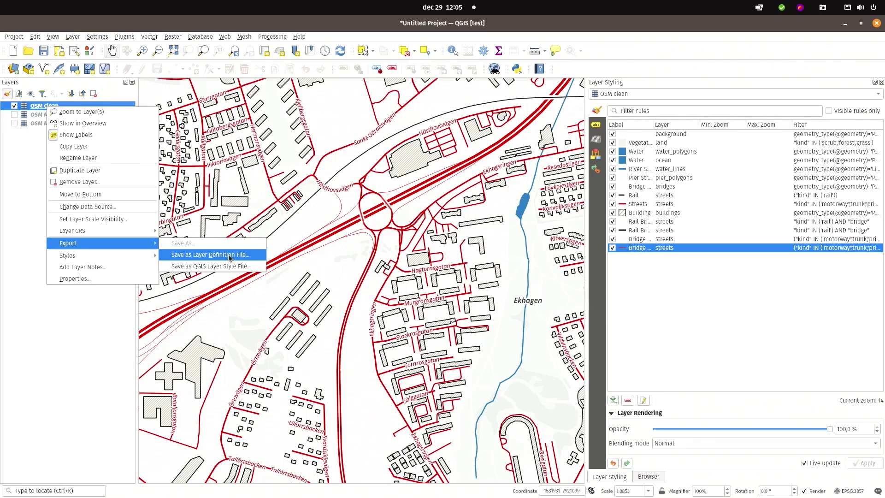
click(78, 353)
key(alt+Tab)
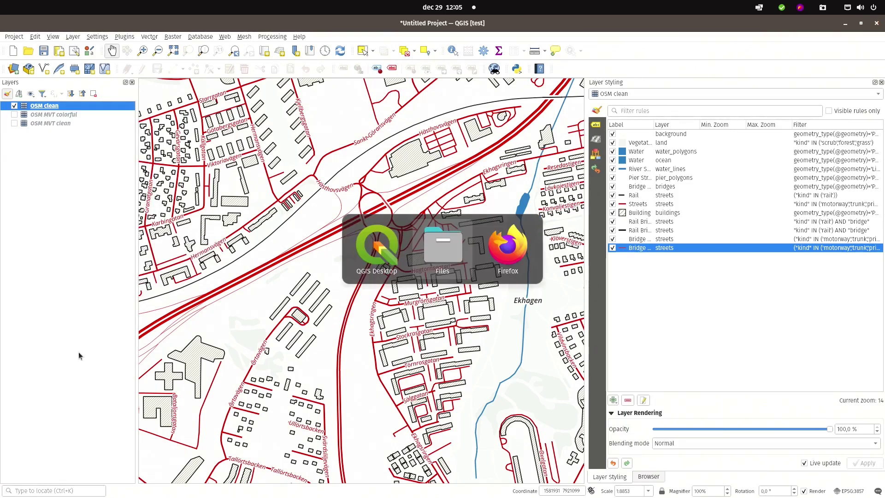
- Back in Firefox, open the 'OpenStreetMap MVT - simple example' detail page on plugins.qgis.org
key(alt+Tab)
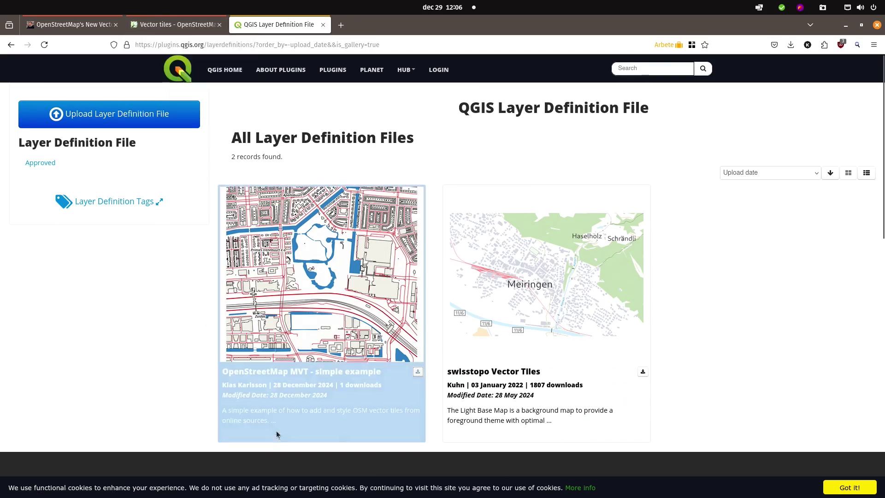
click(295, 328)
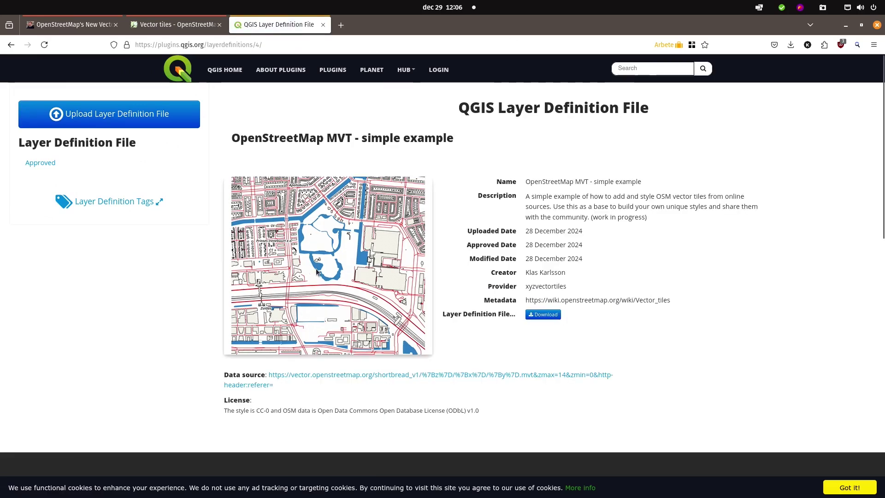